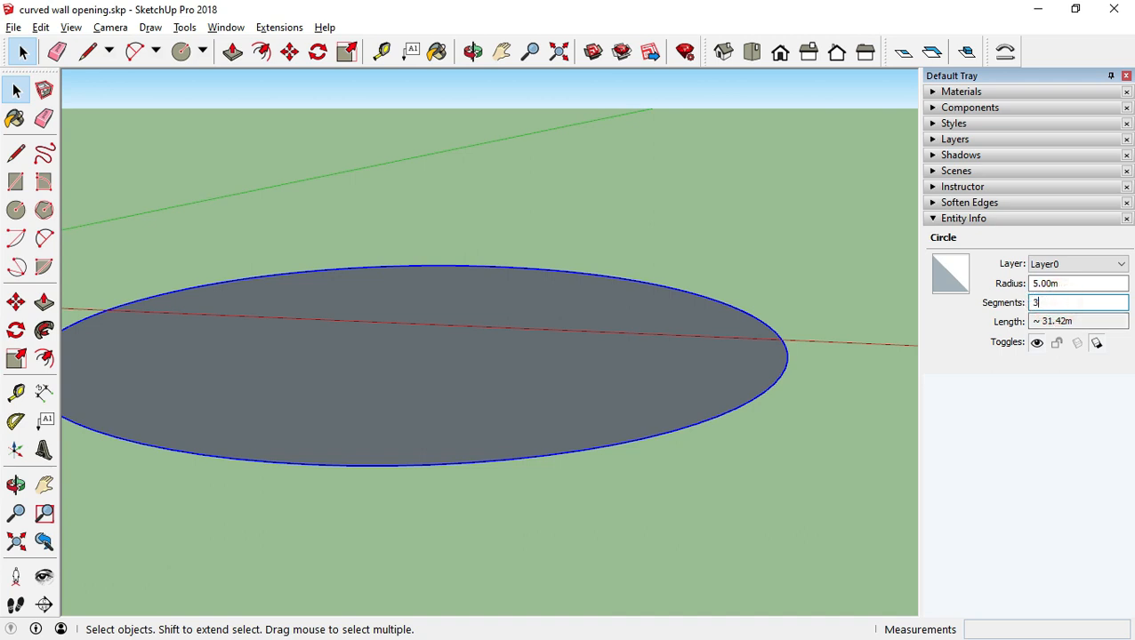
Try segment counts of 3 and 1 on the 5 m radius circle
text(3)
key(Return)
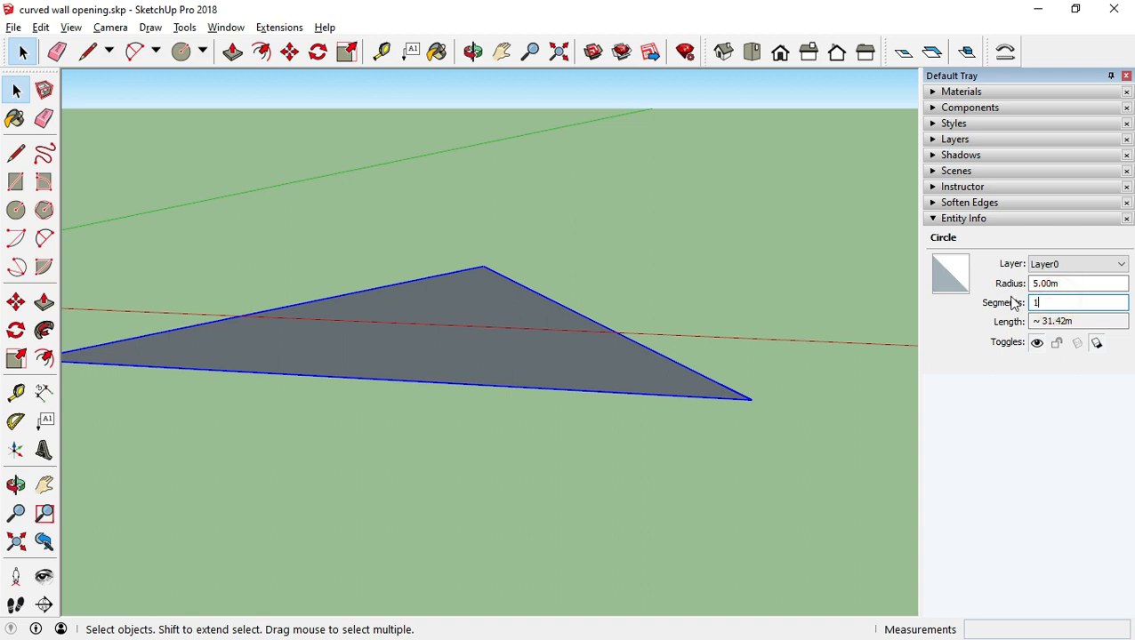
key(Return)
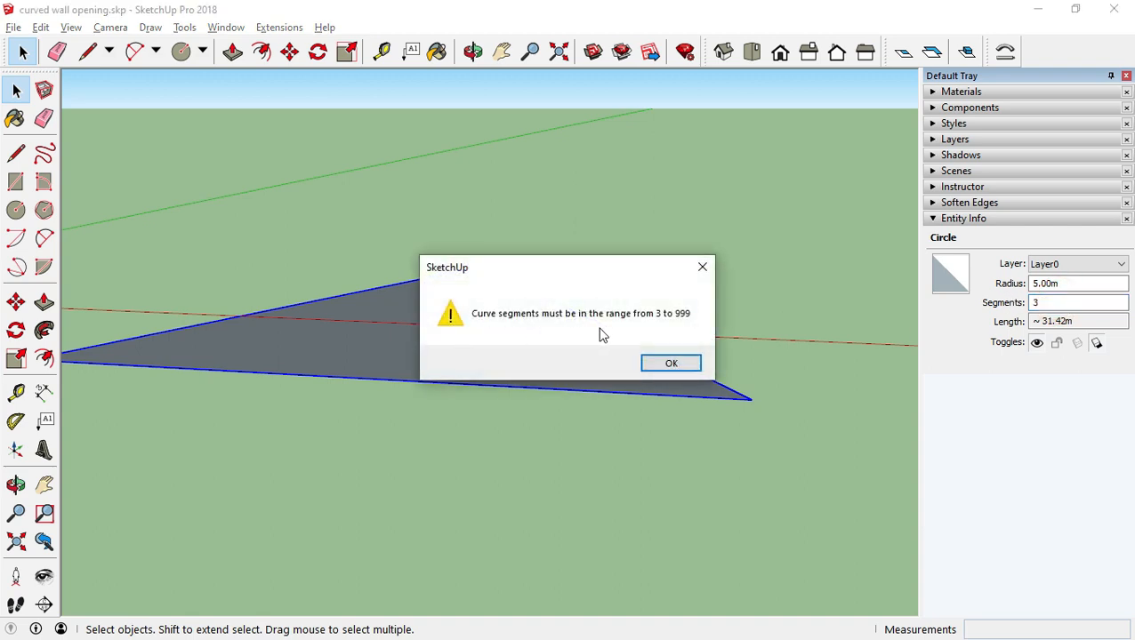
click(679, 364)
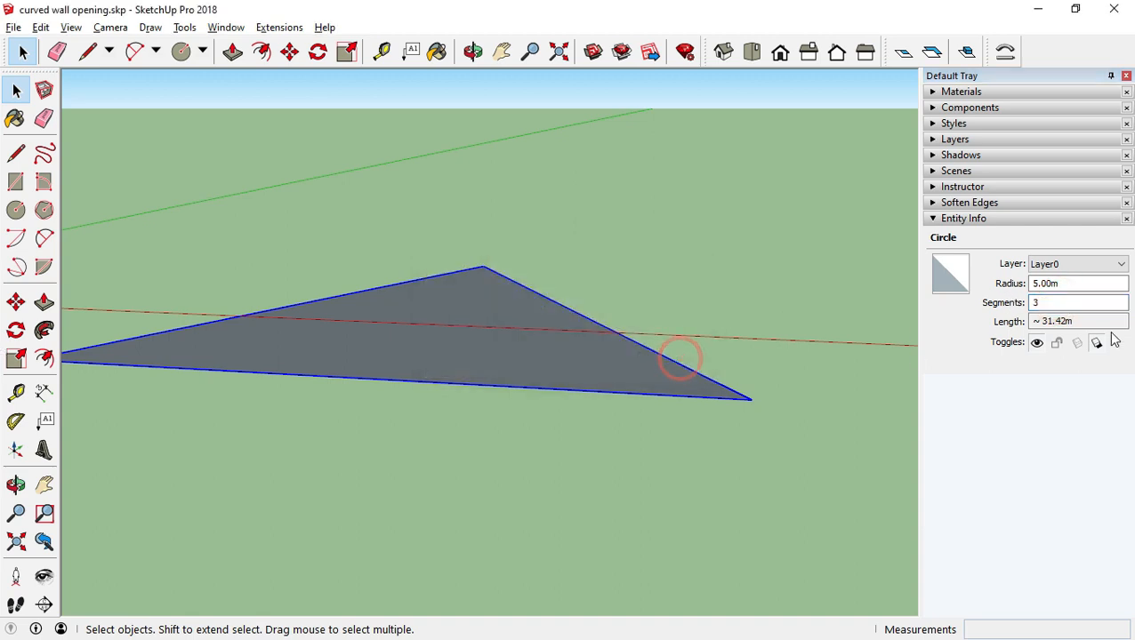
Set the circle's segments to 90 and clear the selection
text(90)
key(Return)
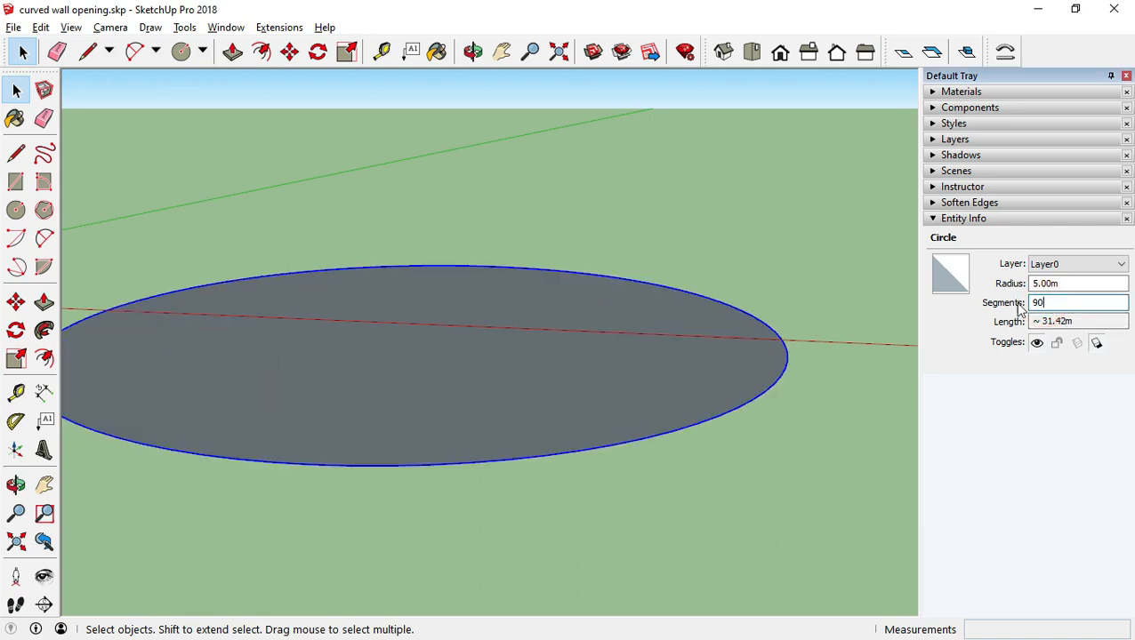
scroll(688, 512, down, 3)
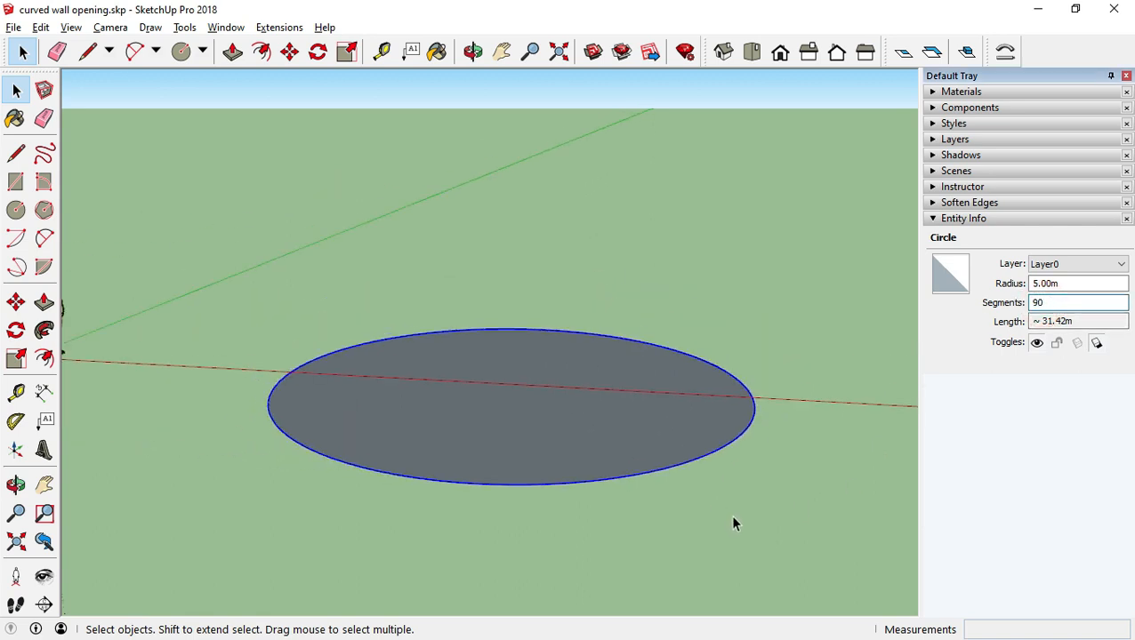
click(730, 515)
Extrude the circular face upward 0.15 m with Push/Pull to form a floor slab
scroll(701, 412, down, 3)
key(p)
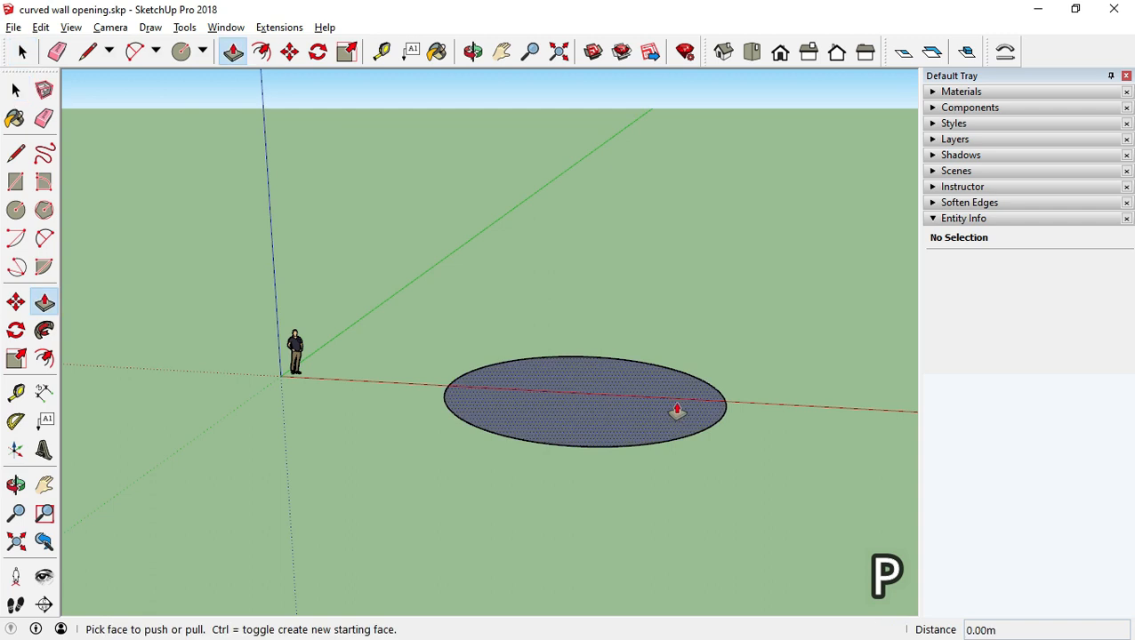
click(678, 411)
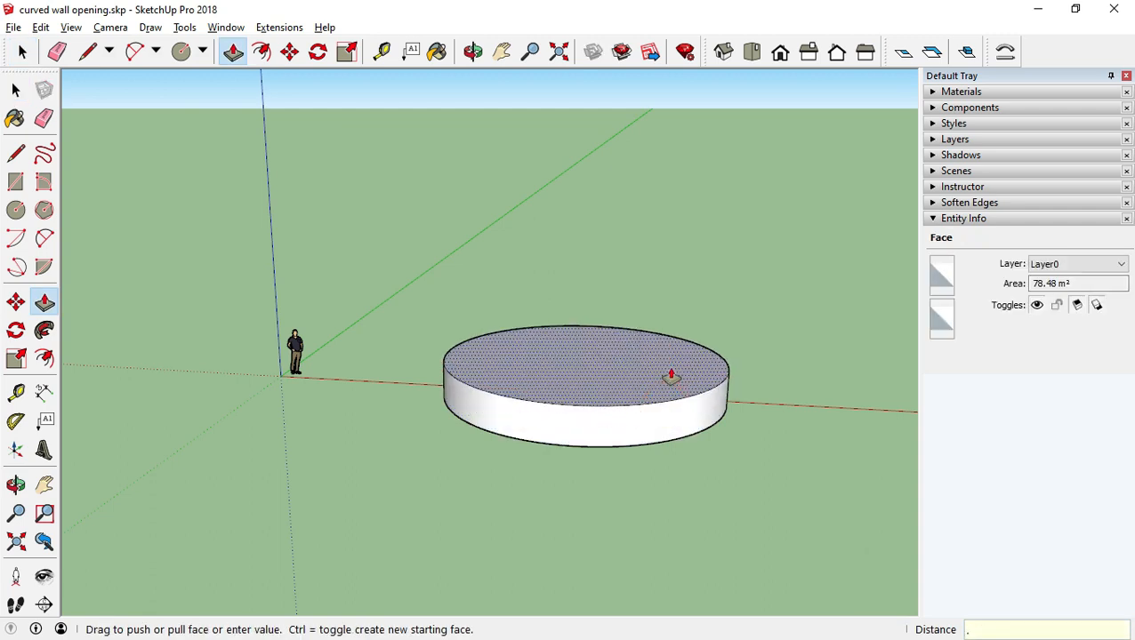
key(Return)
Offset the top edge of the round slab inward to outline a thin wall ring
middle_drag(669, 374, 696, 505)
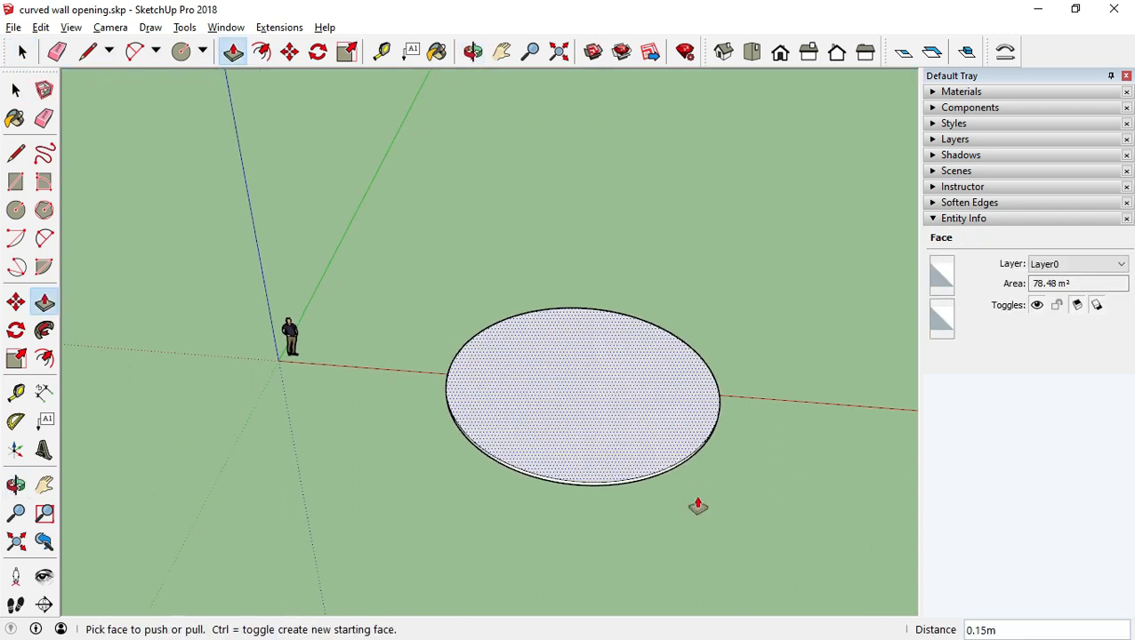
scroll(700, 458, up, 3)
scroll(701, 457, up, 2)
key(f)
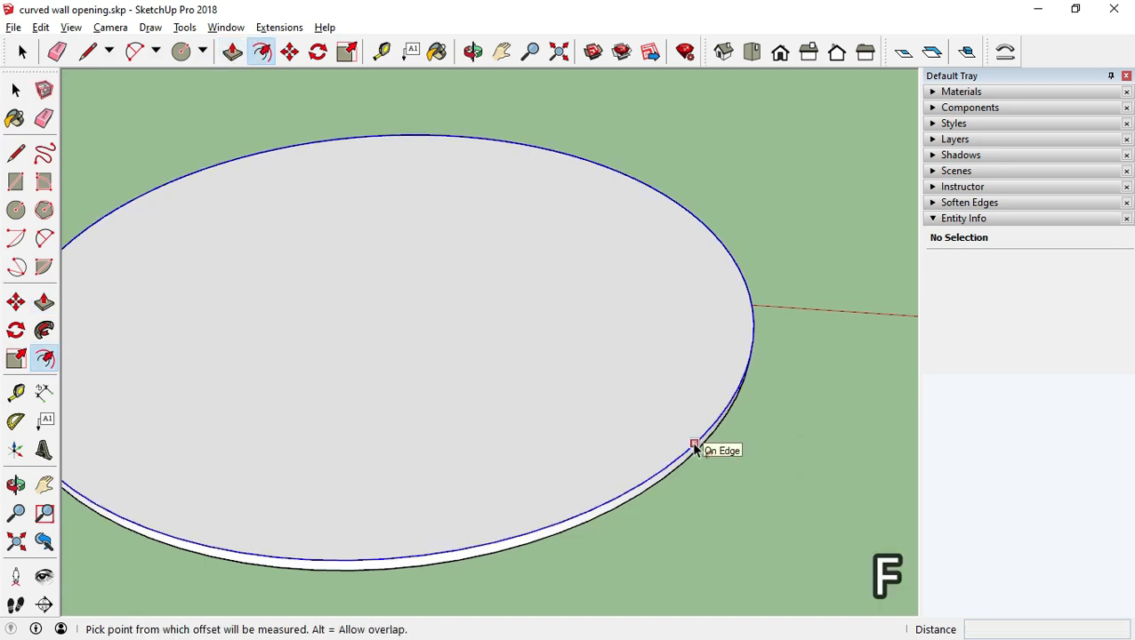
click(694, 445)
text(.)
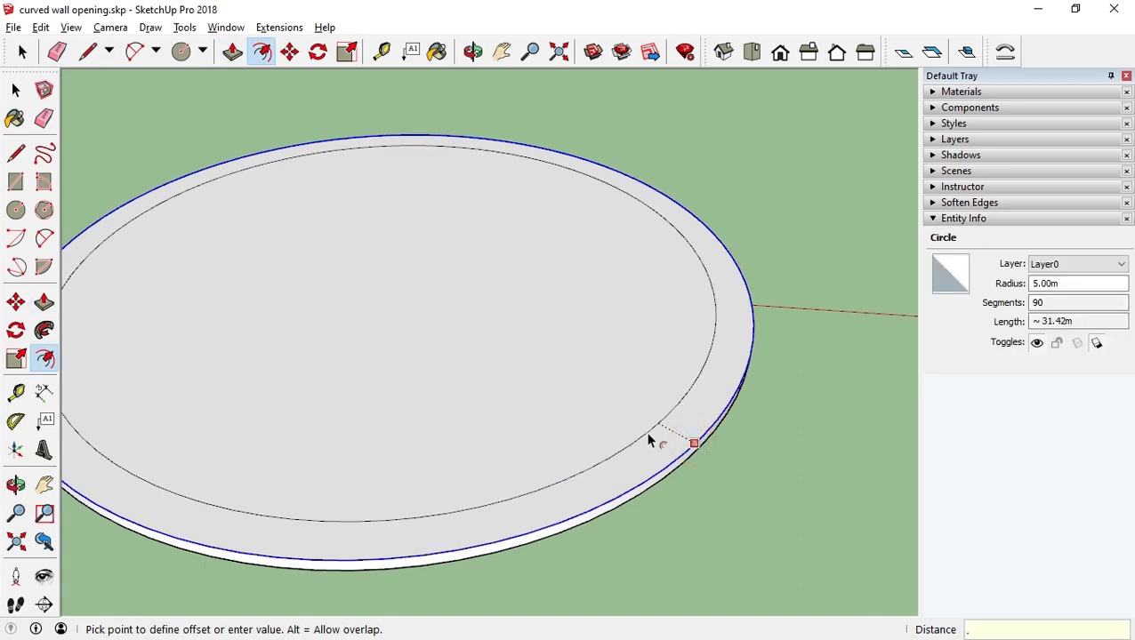
text(15)
key(Return)
Extrude the outer ring upward with Push/Pull to form the curved wall around the slab
middle_drag(666, 454, 714, 398)
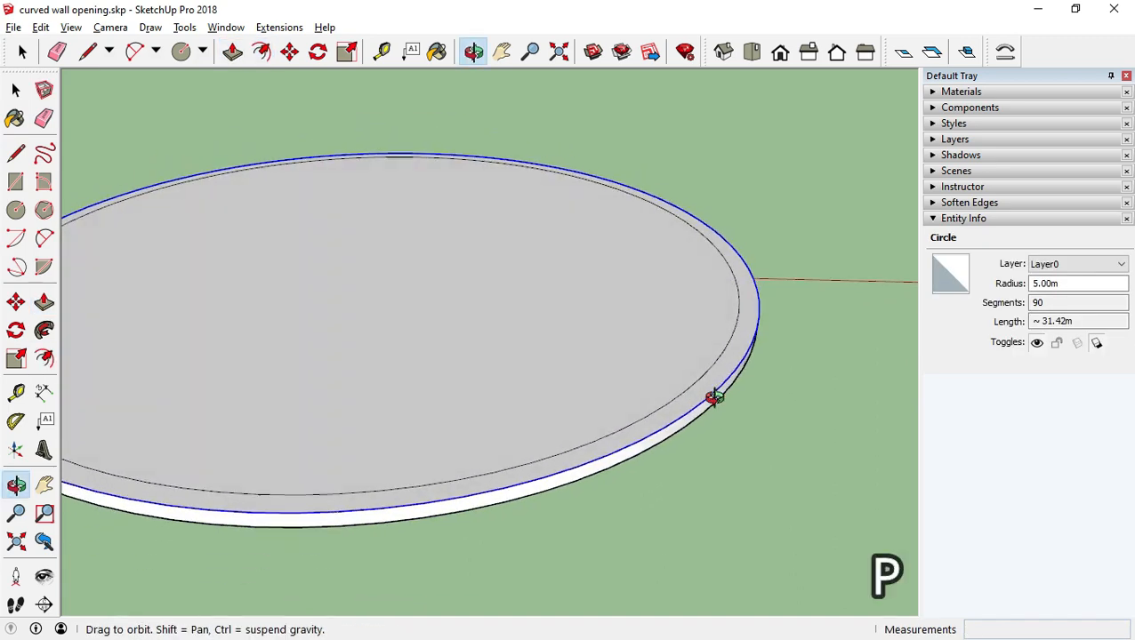
click(713, 391)
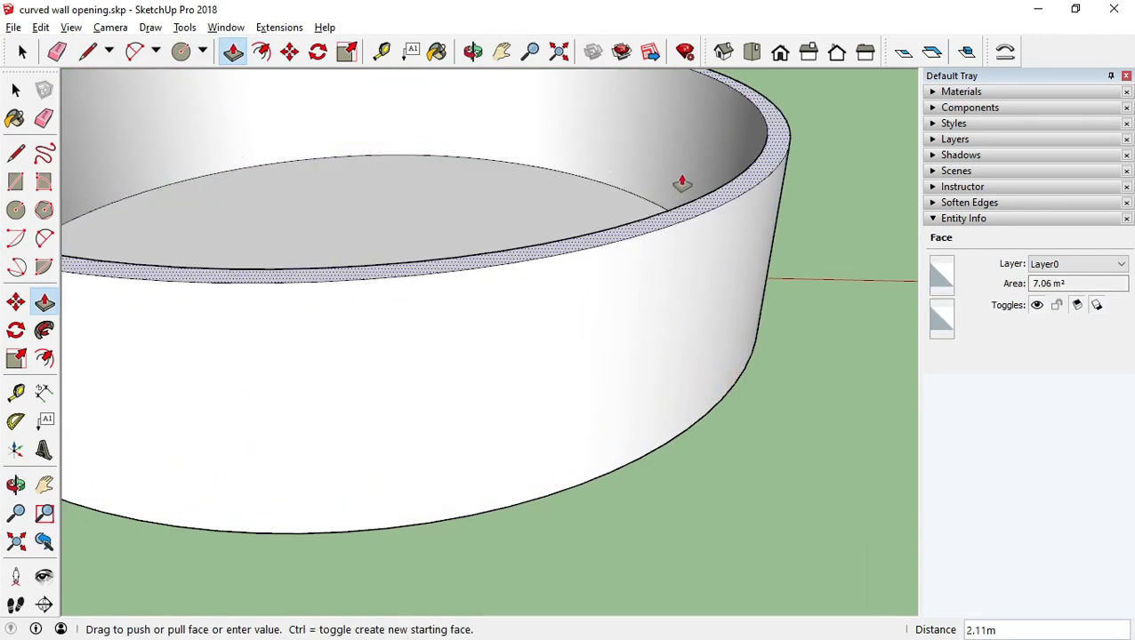
key(Return)
scroll(710, 322, down, 6)
middle_drag(710, 322, 722, 363)
Select all connected geometry of the round wall and floor and make it a group
key(space)
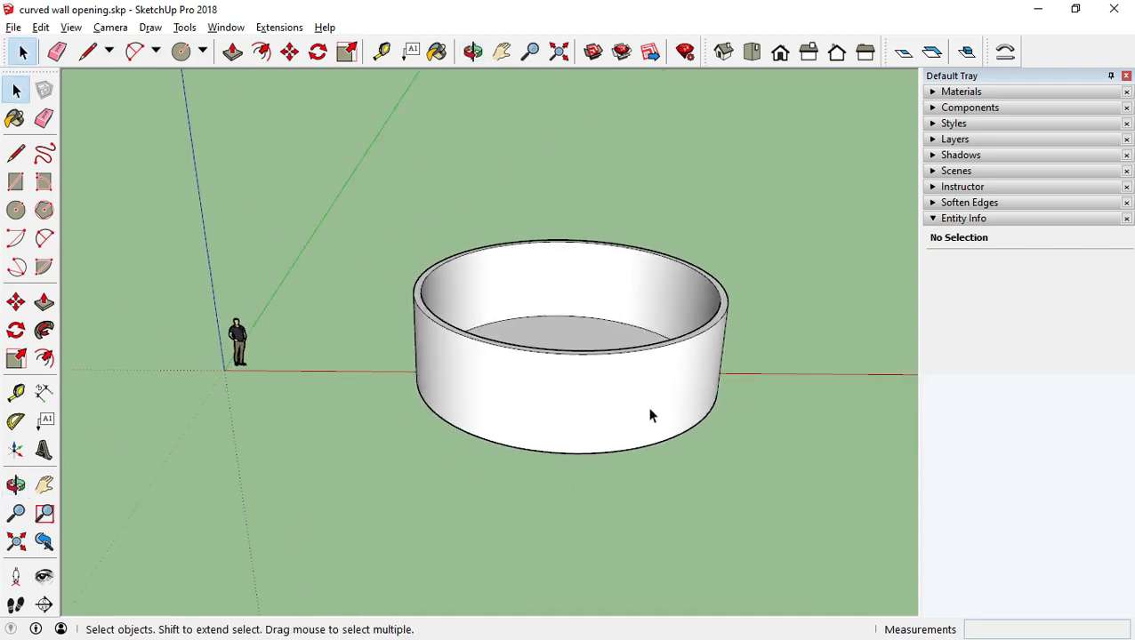
double_click(647, 407)
triple_click(647, 408)
right_click(648, 408)
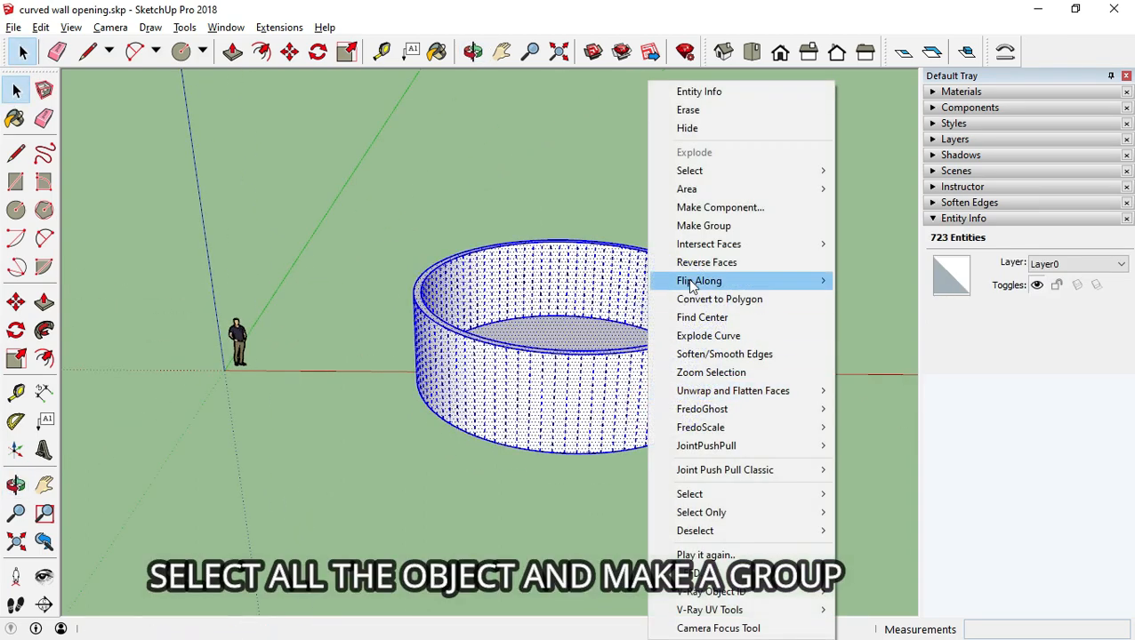
click(703, 226)
Draw a ground rectangle about 7.42 m by 2.93 m beside the round wall, across the red axis
scroll(690, 307, down, 3)
shift+middle_drag(684, 324, 414, 340)
shift+middle_drag(600, 389, 530, 386)
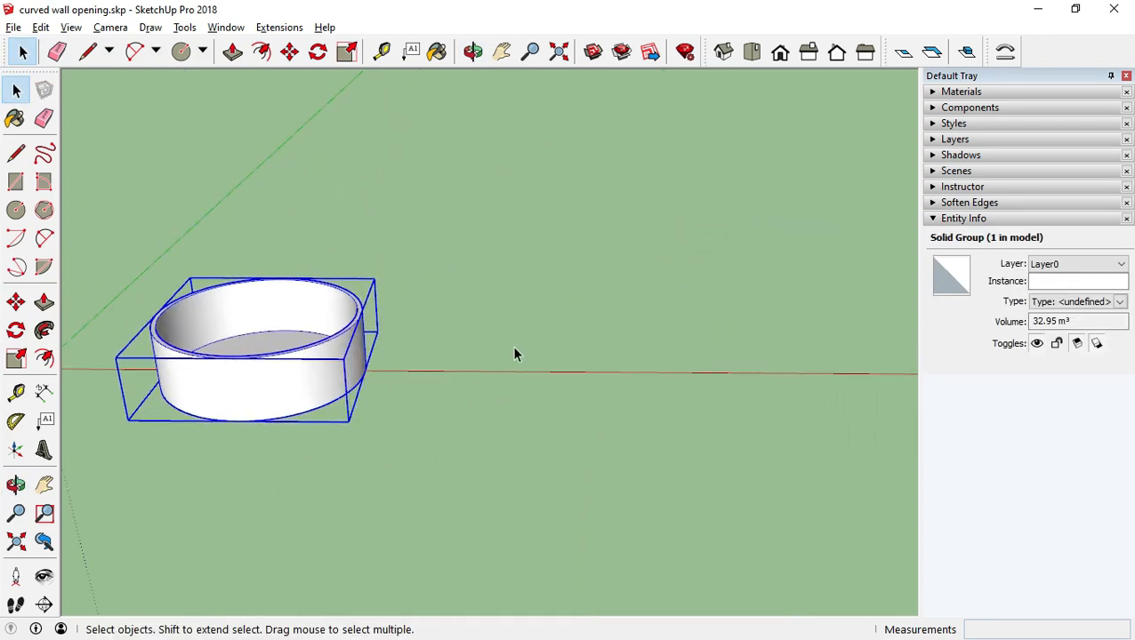
middle_drag(513, 347, 518, 452)
key(r)
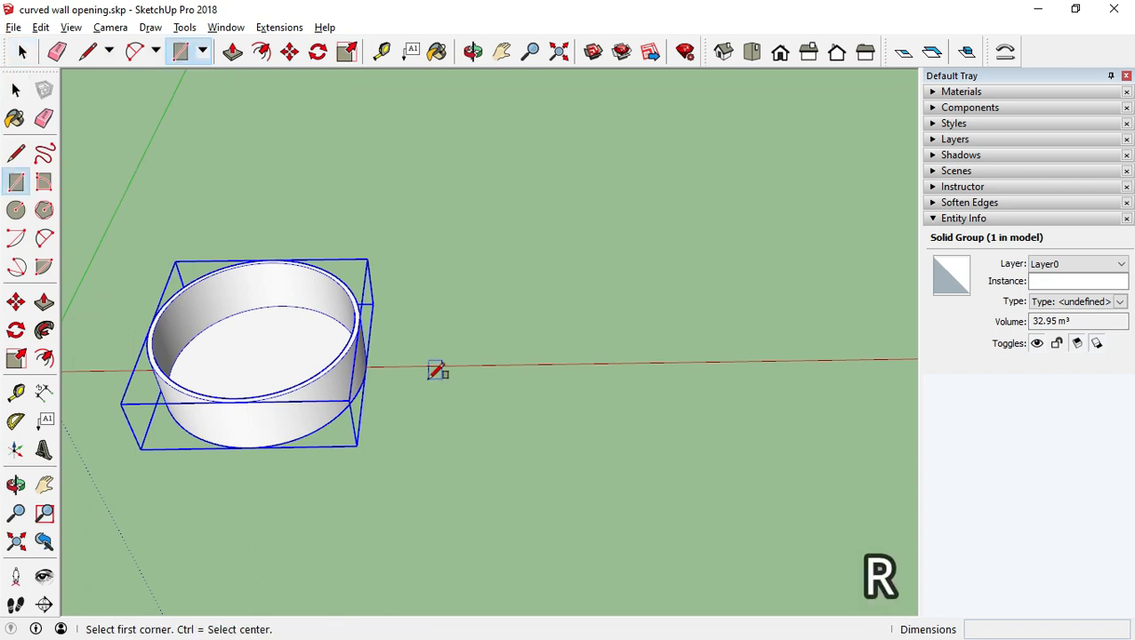
click(434, 352)
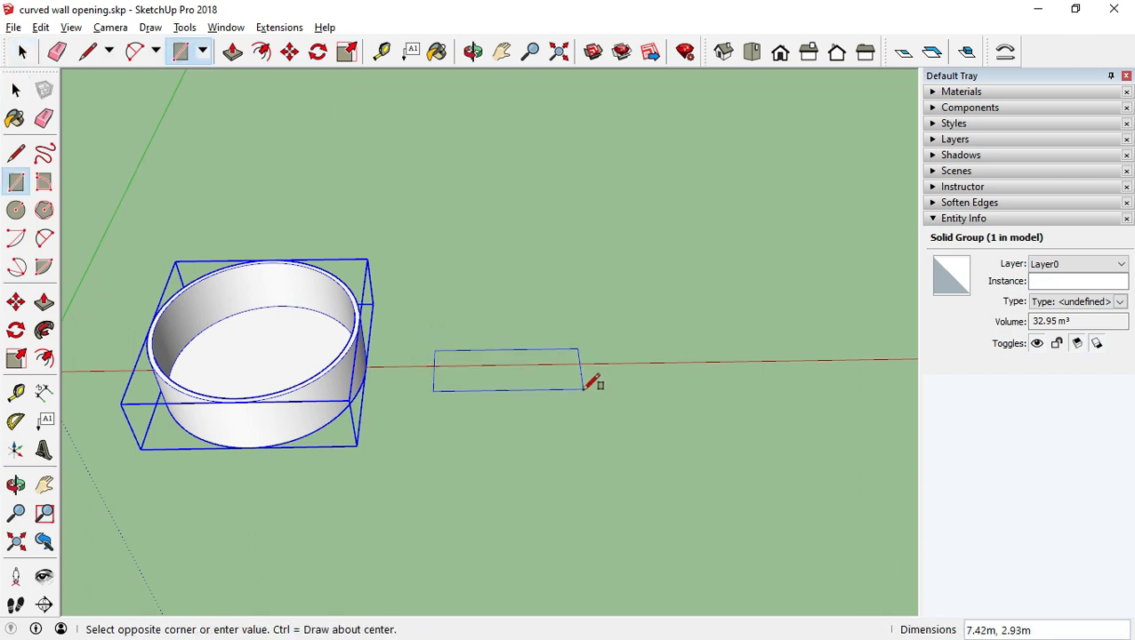
click(582, 389)
Extrude the rectangle upward 2.1 m with Push/Pull to form a box
key(p)
click(548, 372)
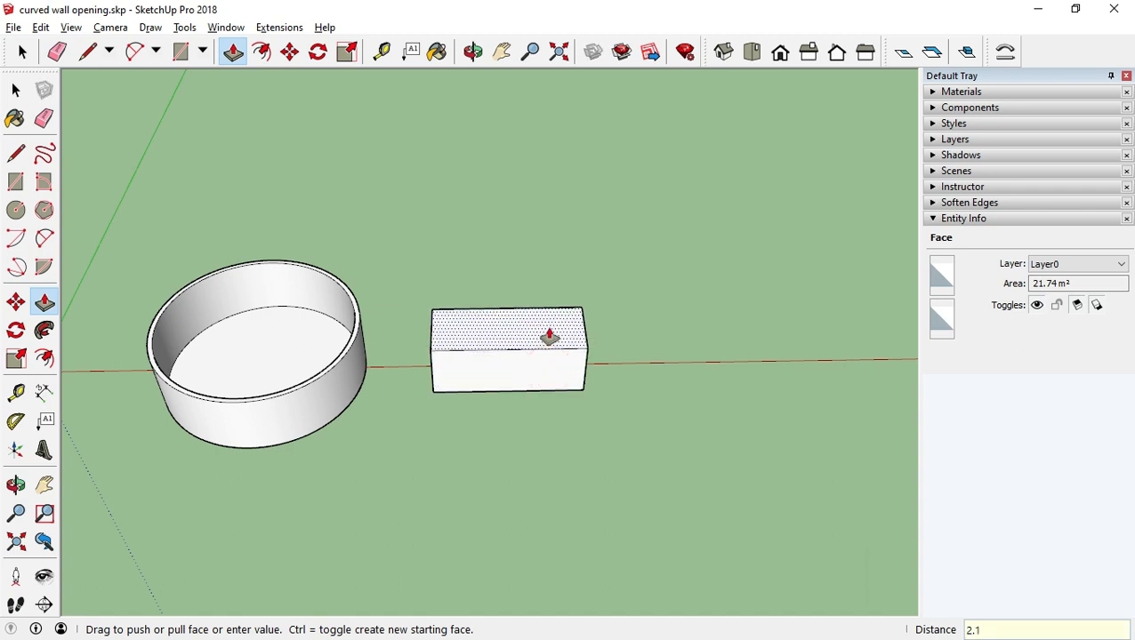
text(2.1)
key(Return)
Push the bottom face of the box inward 0.9 m to raise its underside
middle_drag(552, 466, 489, 416)
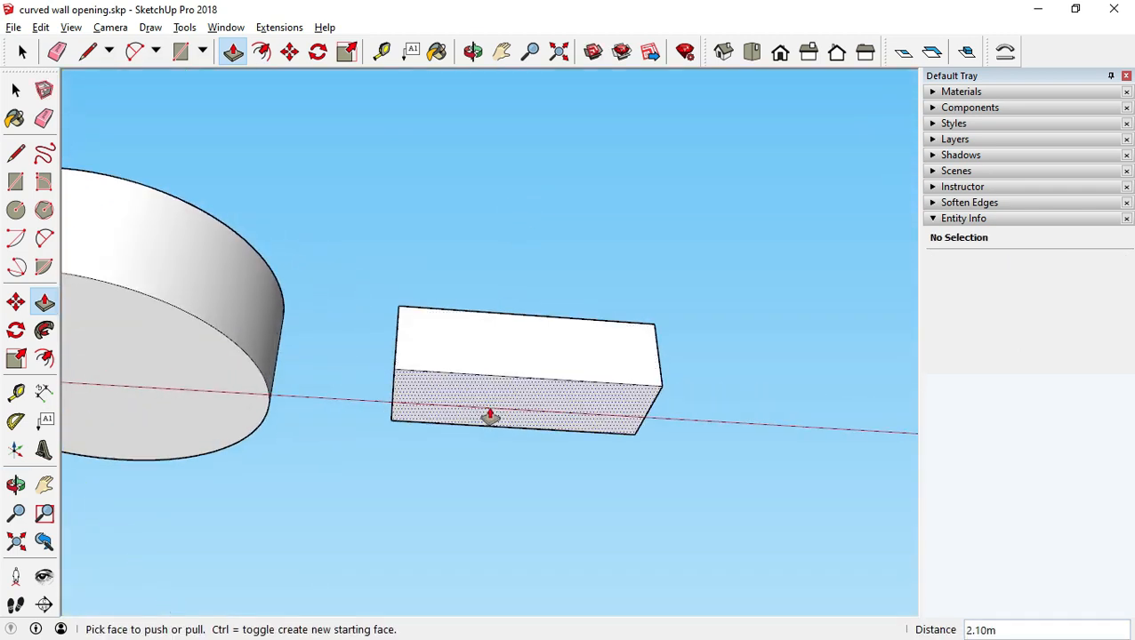
click(490, 414)
text(0.9)
key(Return)
scroll(493, 383, down, 3)
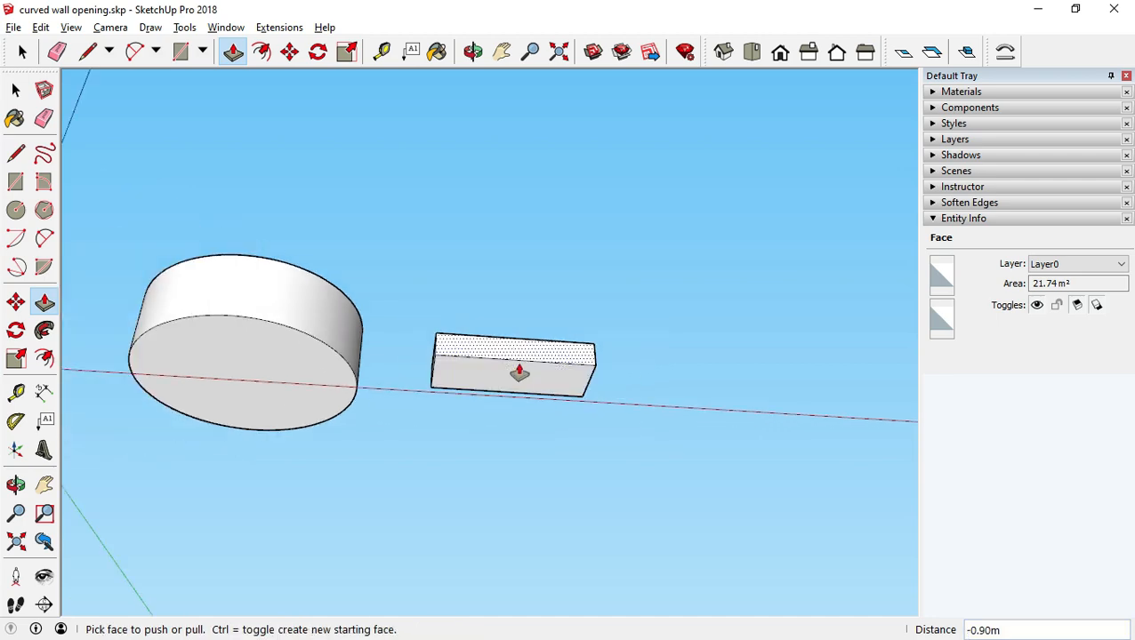
Select all geometry of the raised box and make it a group
middle_drag(519, 373, 527, 350)
scroll(514, 387, up, 3)
key(space)
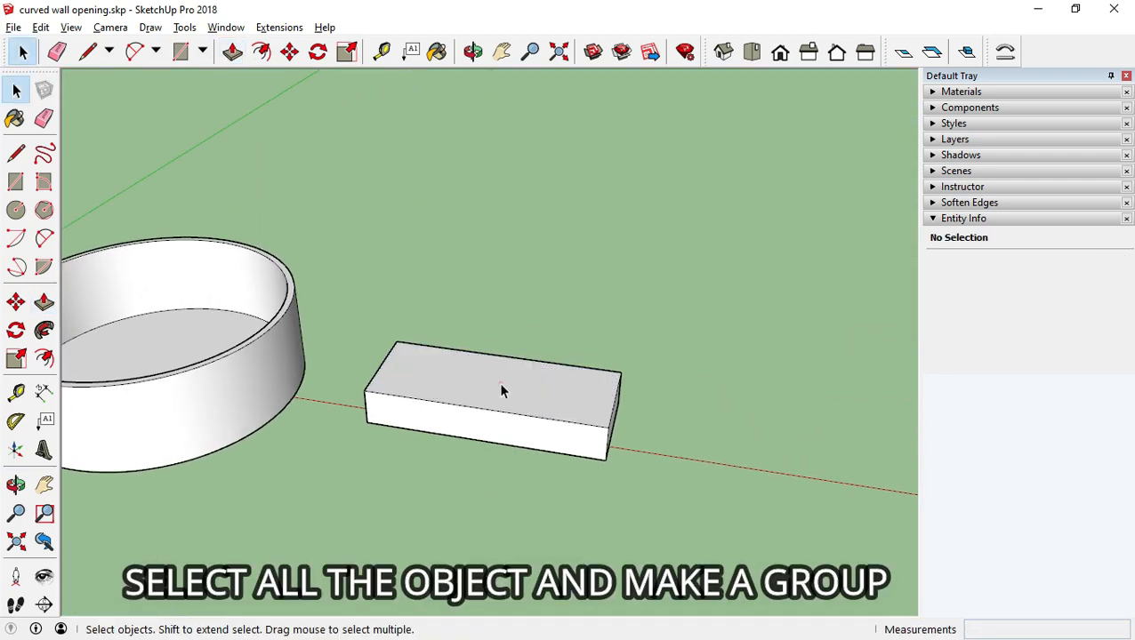
triple_click(501, 390)
right_click(499, 385)
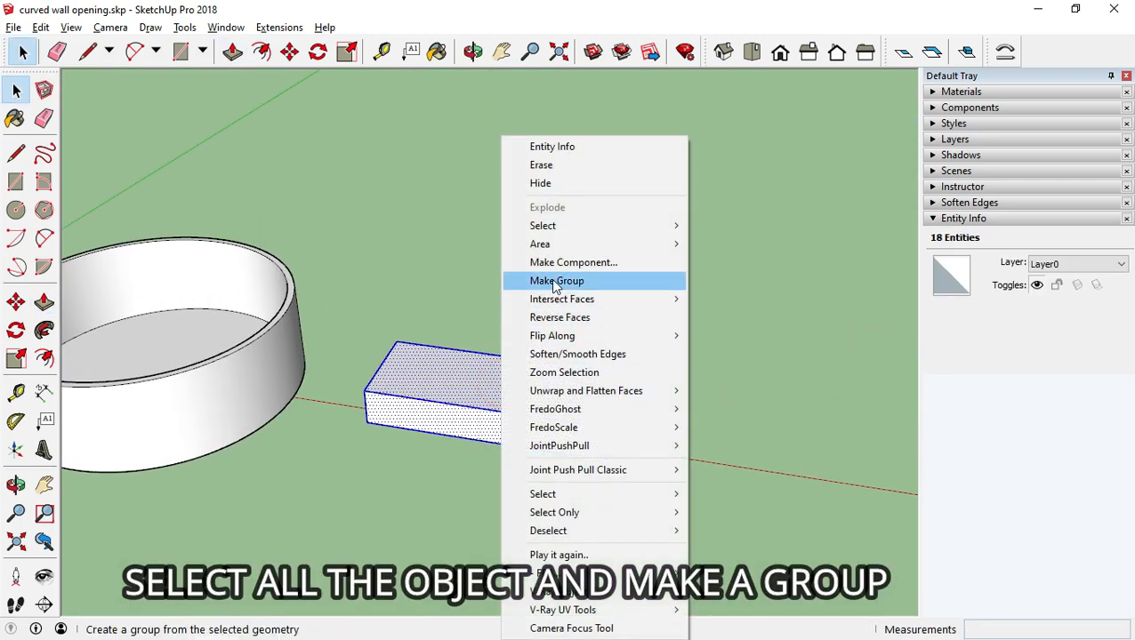
click(556, 281)
Move the box group about 6.35 m toward the round wall so that it passes through the wall, and deselect it
middle_drag(494, 324, 540, 527)
shift+middle_drag(512, 392, 660, 425)
scroll(597, 400, up, 4)
middle_drag(597, 400, 603, 431)
key(m)
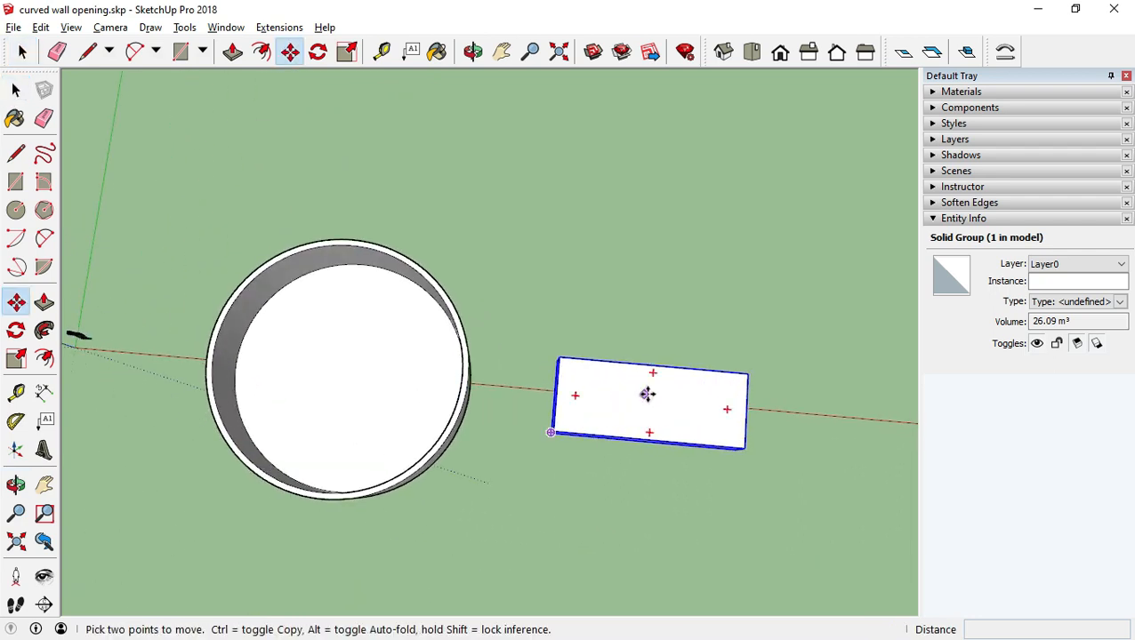
click(647, 394)
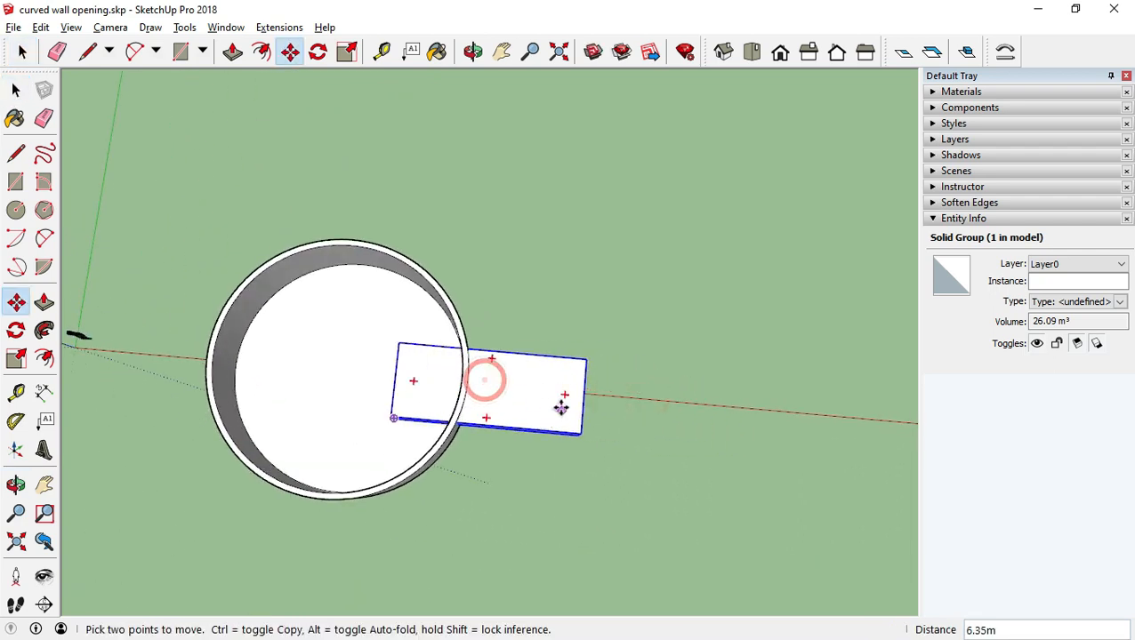
click(543, 395)
middle_drag(621, 474, 327, 272)
middle_drag(400, 356, 770, 509)
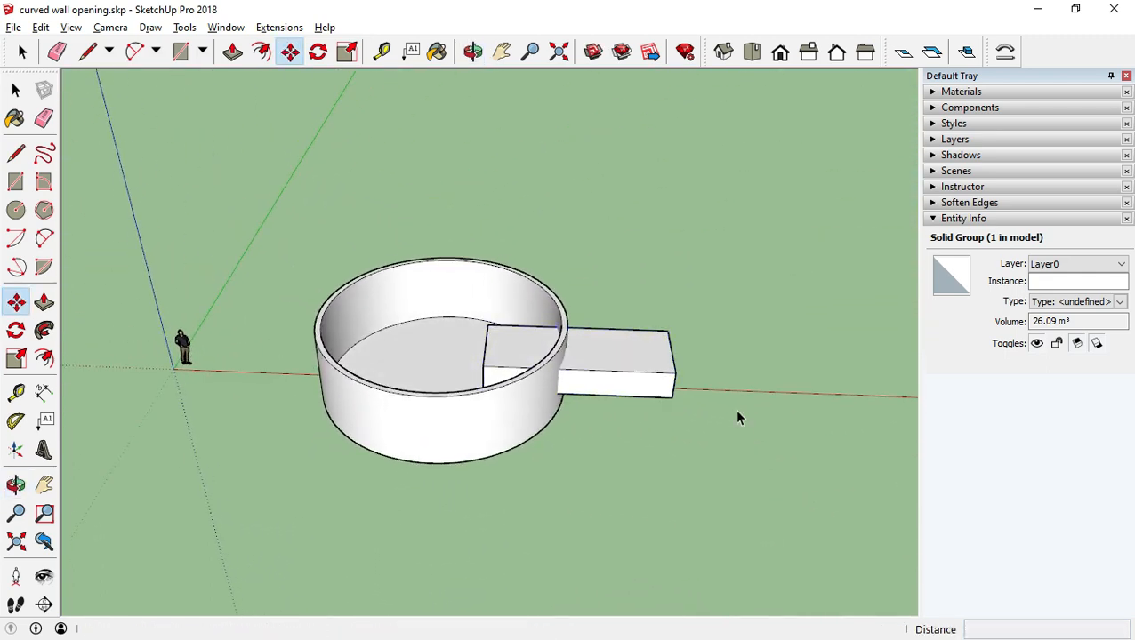
key(space)
click(738, 373)
Display the Solid Tools set in the workspace
middle_drag(738, 374, 676, 418)
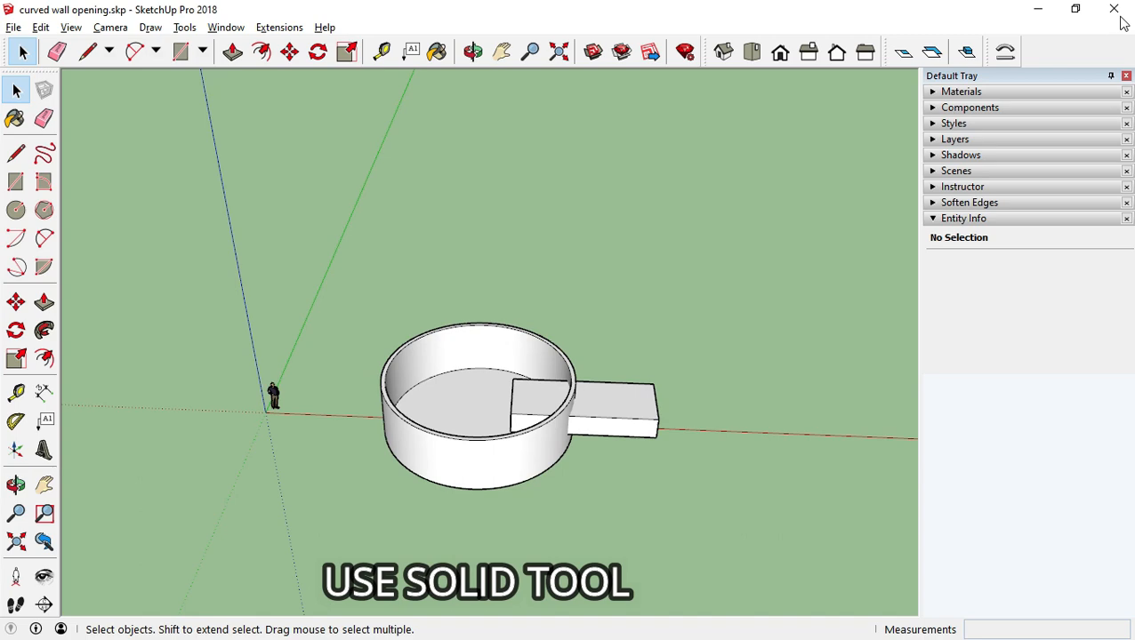
right_click(1080, 58)
scroll(1054, 382, down, 5)
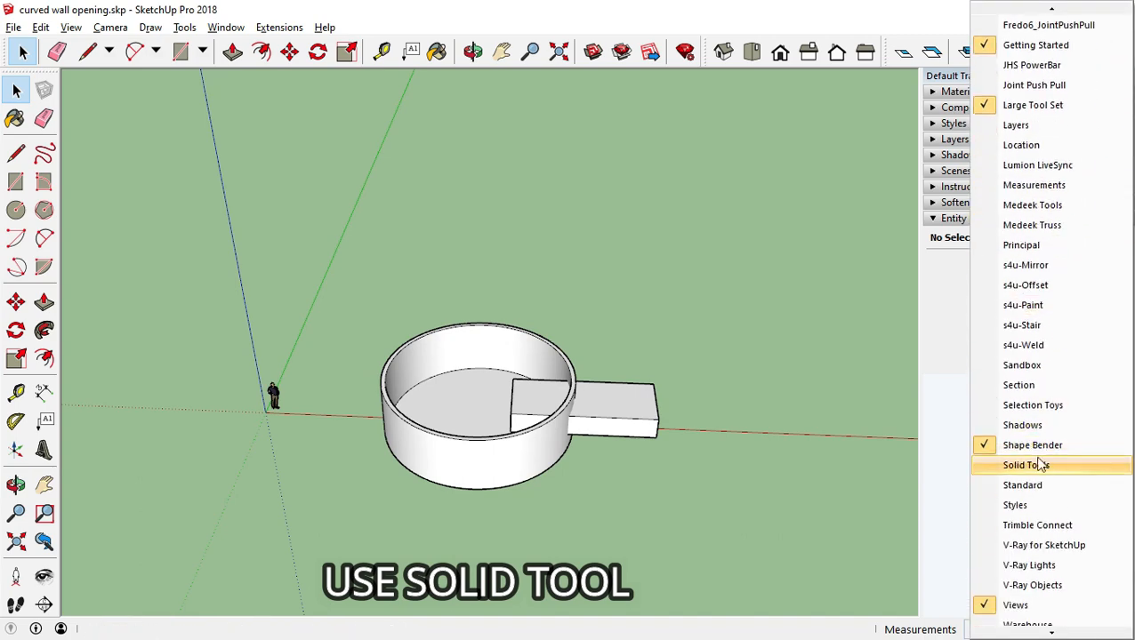
click(1027, 465)
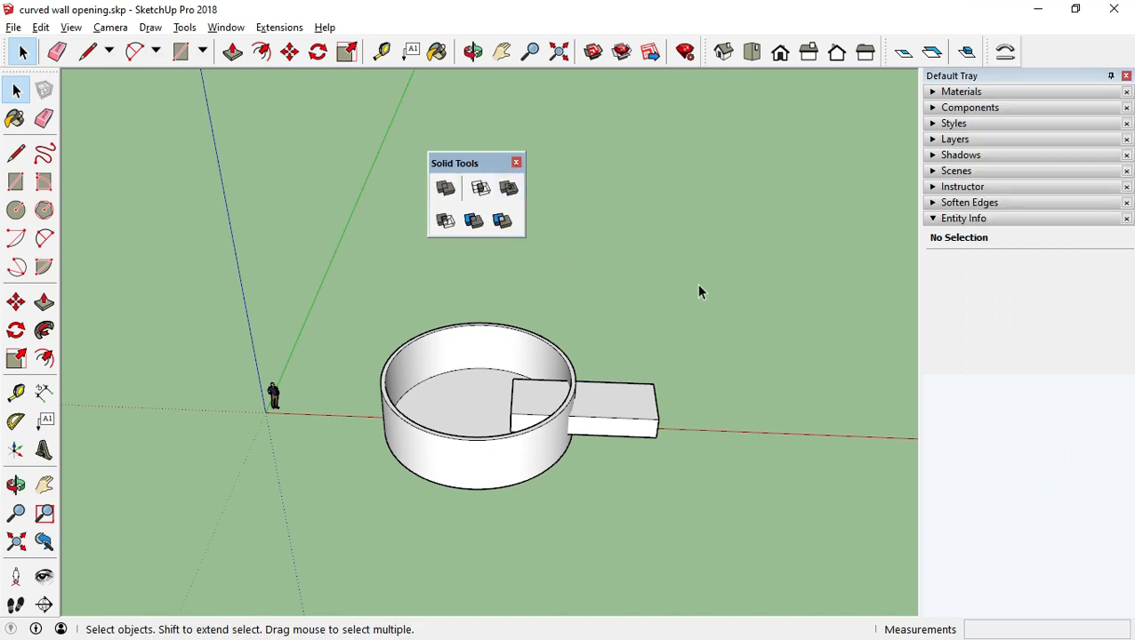
Subtract the box from the round wall group to cut a window opening, and close the Solid Tools set
scroll(504, 380, up, 5)
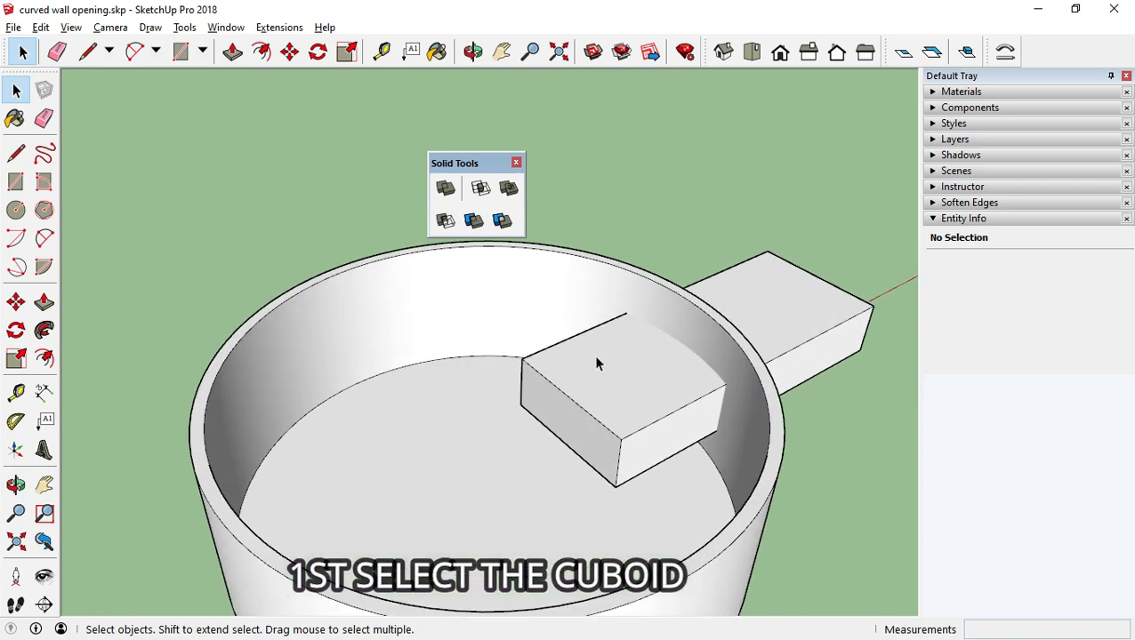
click(596, 355)
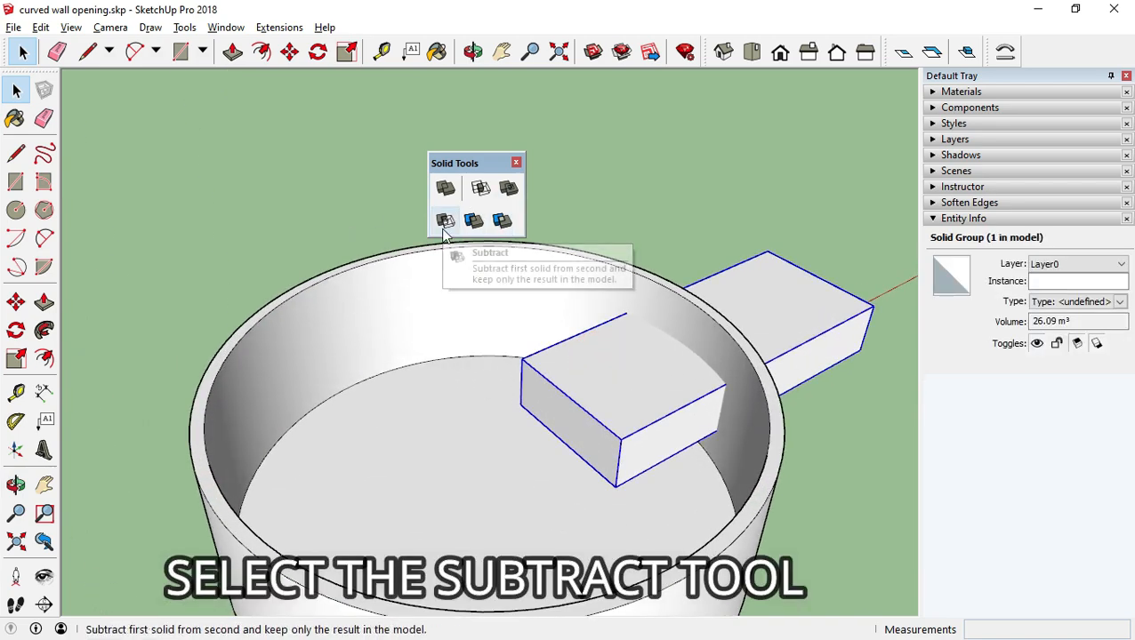
click(445, 224)
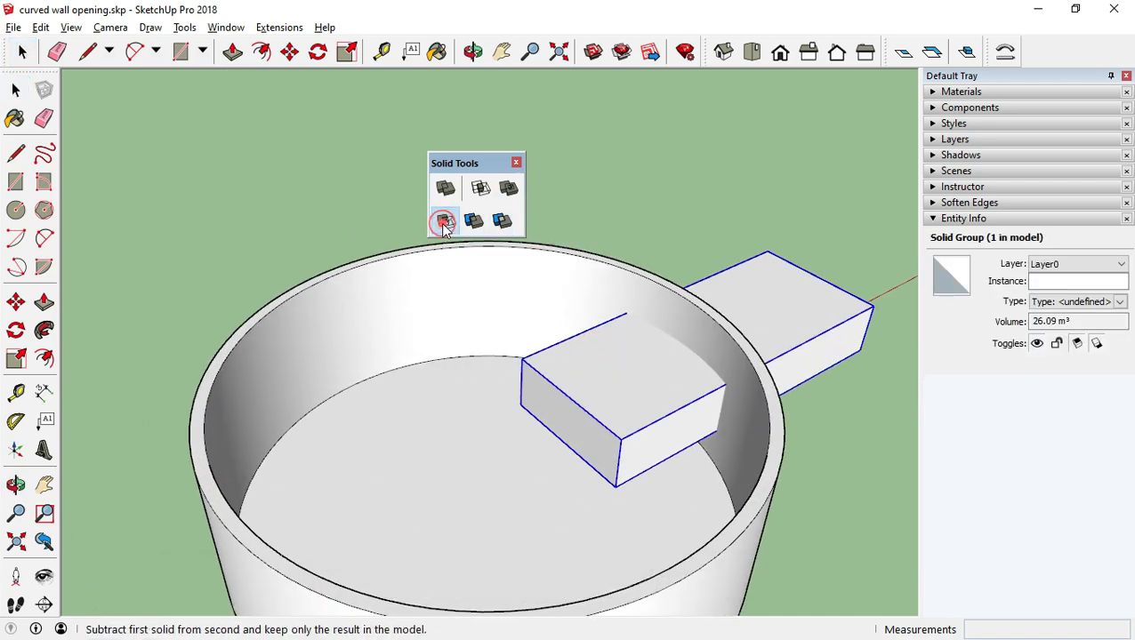
click(398, 296)
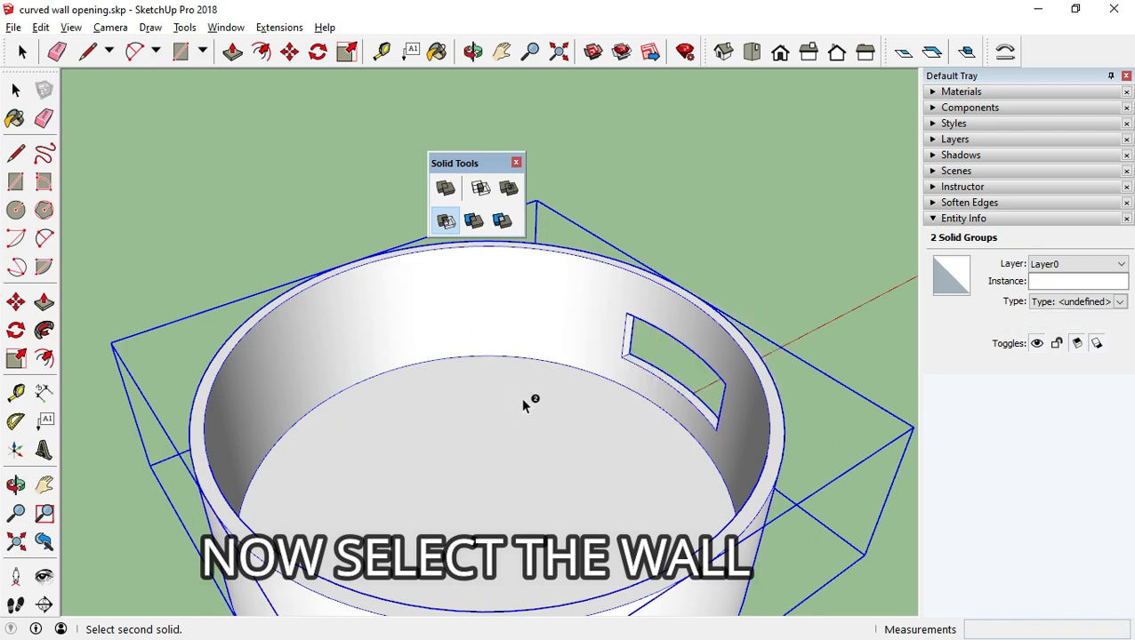
middle_drag(522, 399, 247, 283)
middle_drag(623, 427, 819, 543)
key(space)
scroll(602, 358, down, 5)
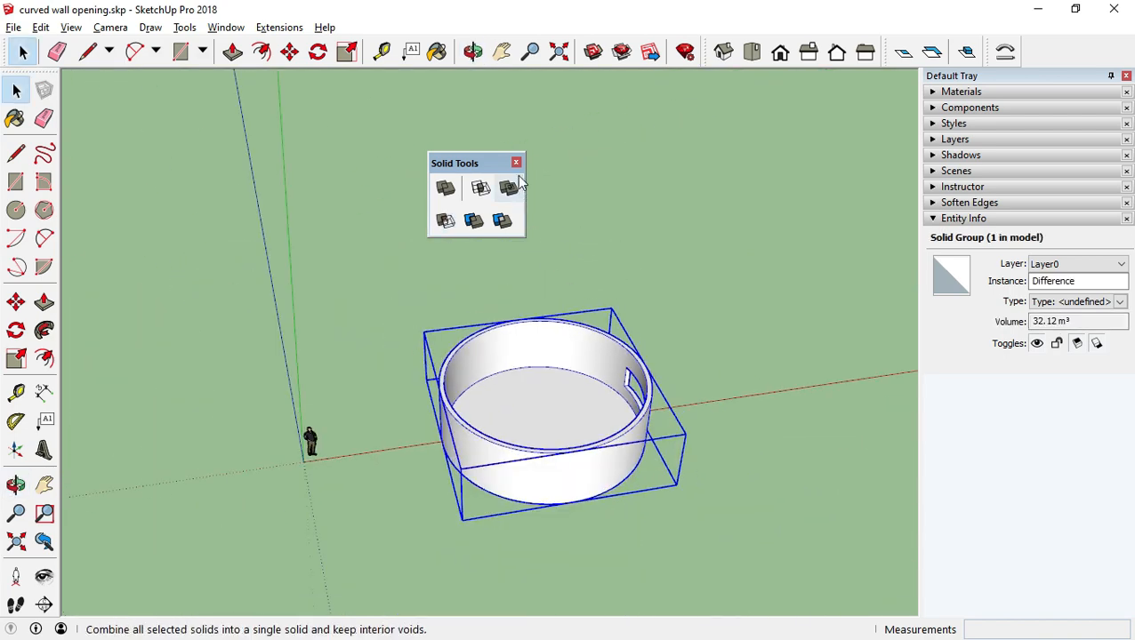
click(516, 163)
Draw a 15 by 0.23 m rectangle on the ground beside the round wall
scroll(519, 170, down, 5)
shift+middle_drag(640, 276, 388, 446)
scroll(418, 416, up, 5)
key(r)
click(442, 403)
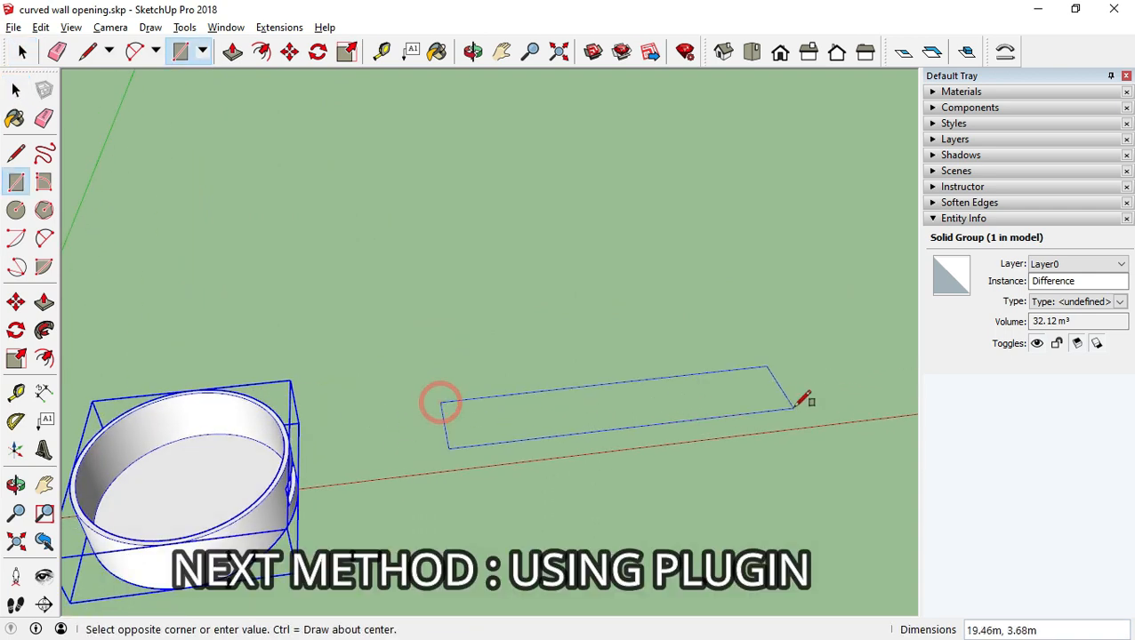
text(15,.)
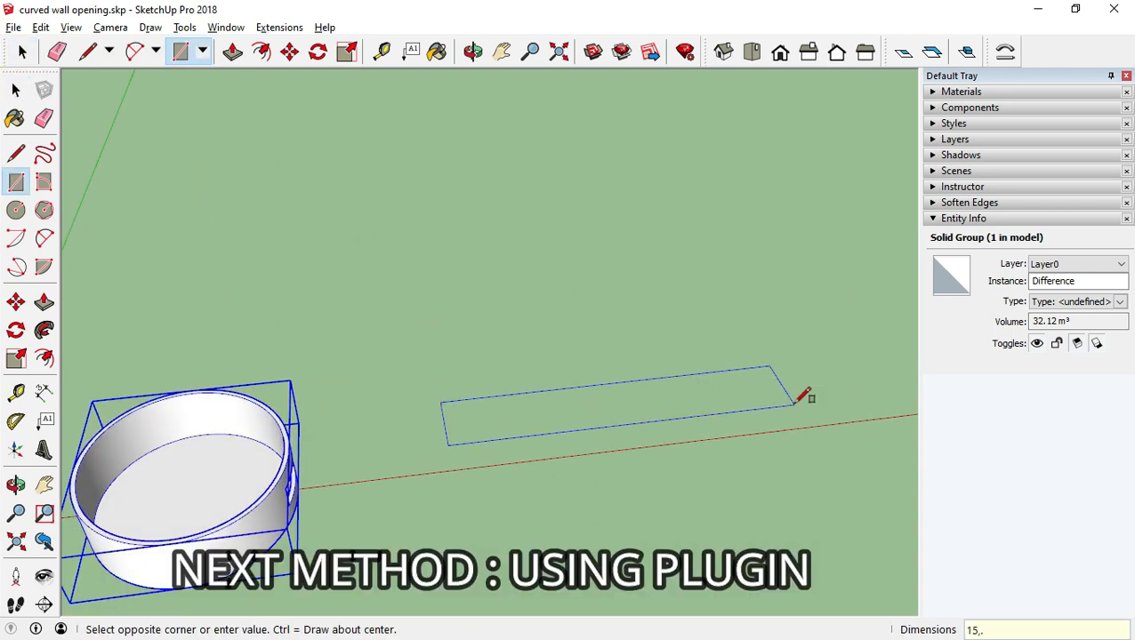
text(23)
key(Return)
Raise the thin rectangle 3 m with Push/Pull to make a straight wall
middle_drag(628, 371, 603, 388)
scroll(700, 386, up, 4)
click(696, 366)
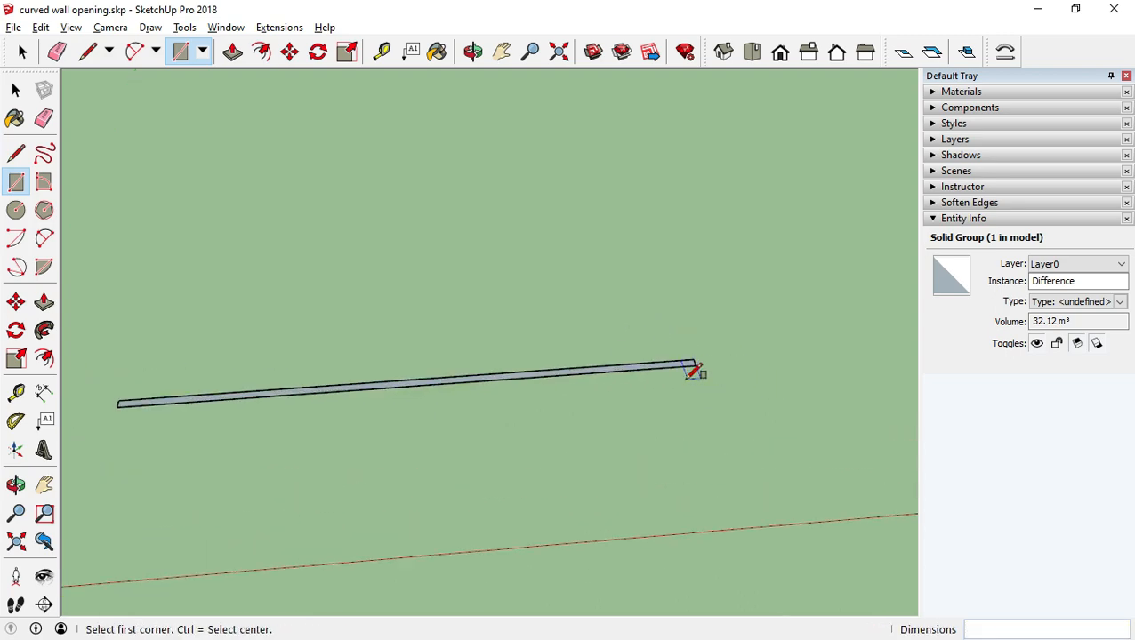
scroll(692, 377, up, 1)
key(p)
click(668, 368)
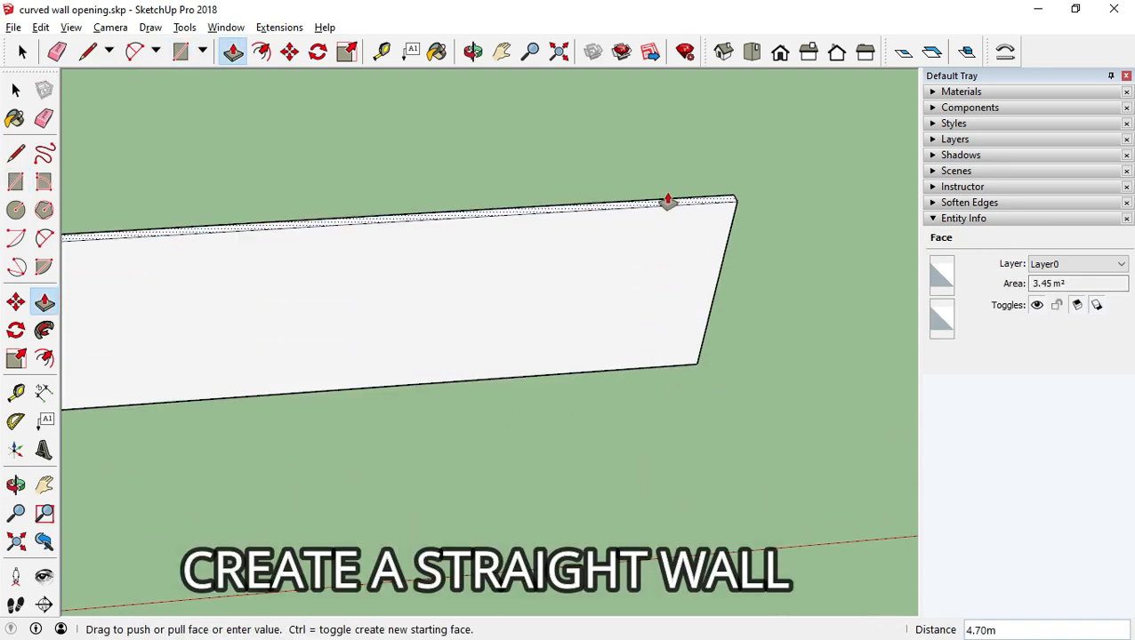
key(Return)
Offset two horizontal guides up from the wall's bottom edge, one about 0.9 m and the other 2 m above it
middle_drag(669, 201, 567, 276)
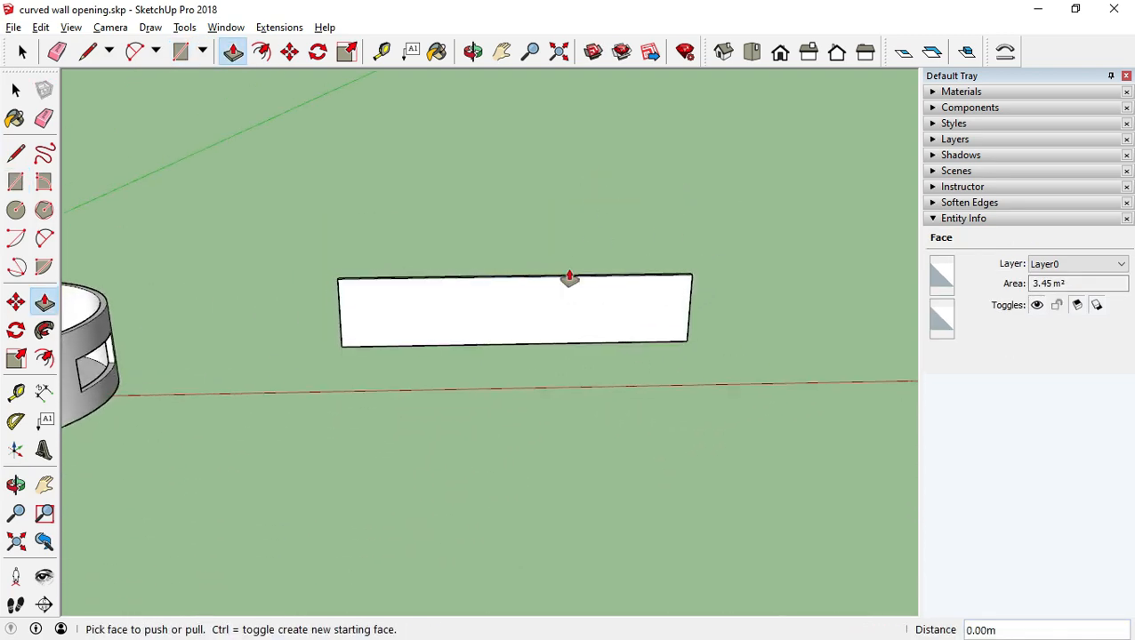
scroll(566, 298, up, 3)
key(space)
scroll(566, 298, up, 2)
key(t)
scroll(565, 411, down, 1)
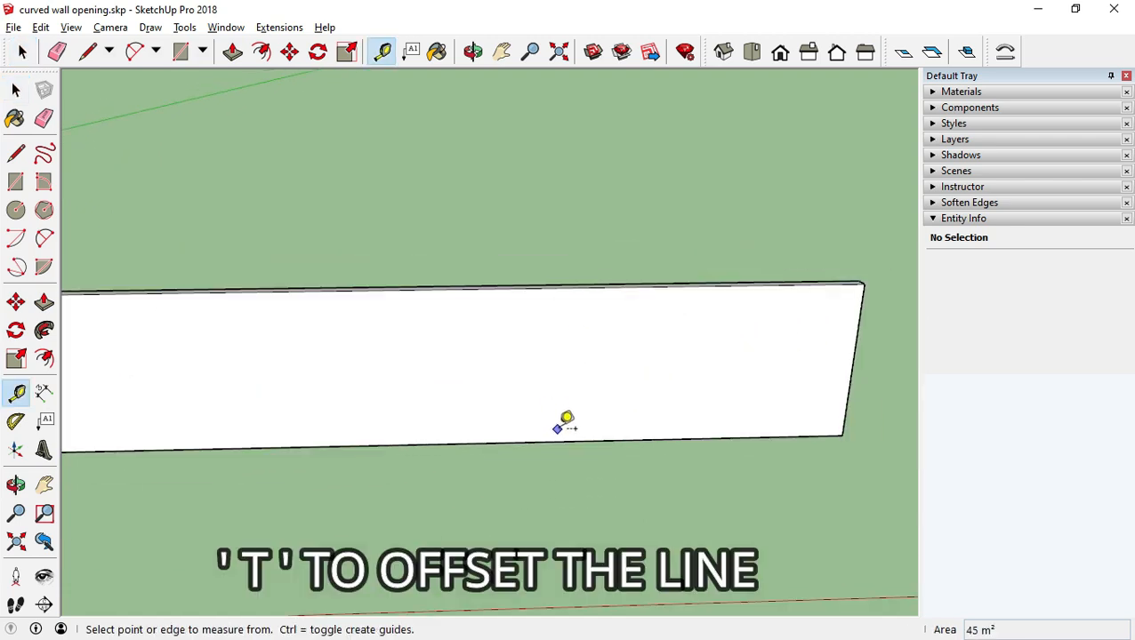
click(558, 441)
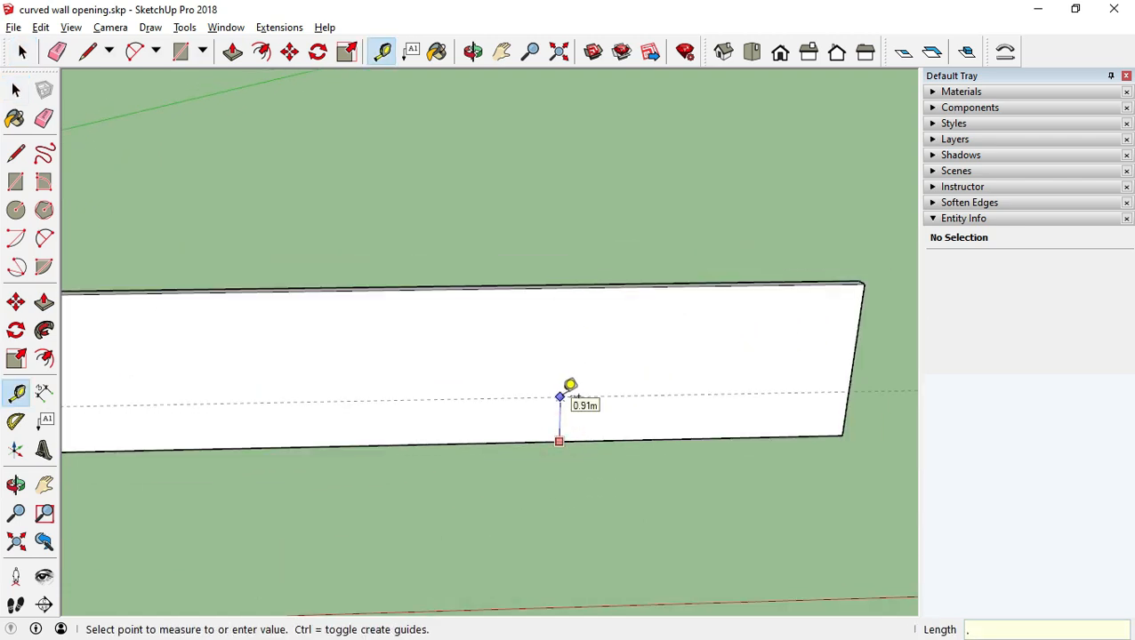
click(565, 440)
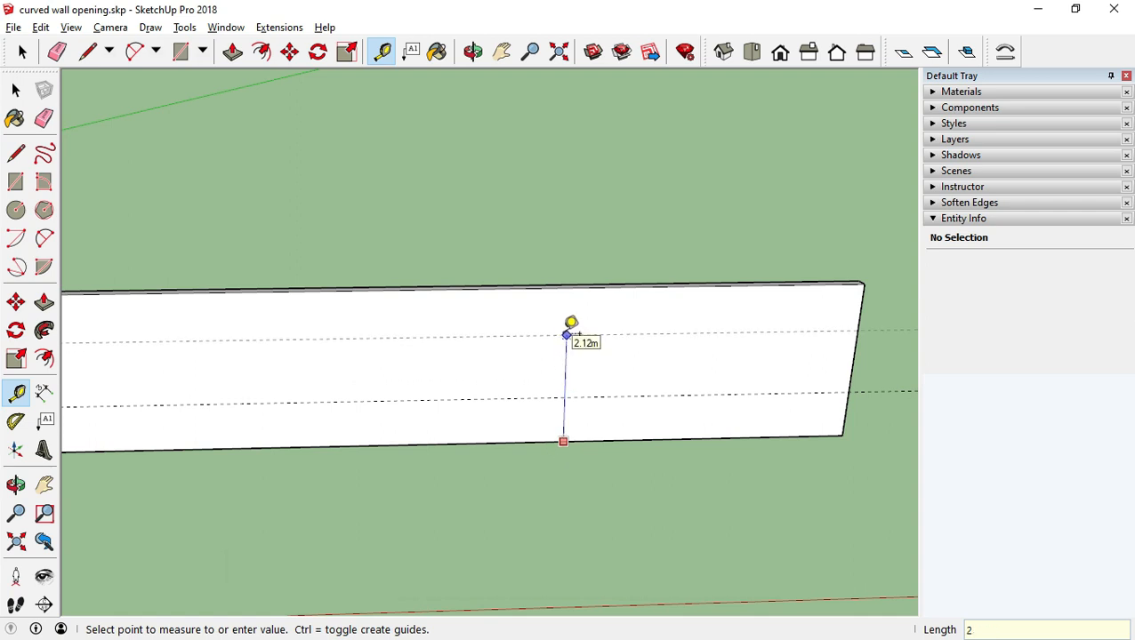
key(Return)
Draw a window rectangle about 1.35 m wide on the wall face, spanning between the upper and lower guides
scroll(486, 370, down, 3)
scroll(465, 371, up, 2)
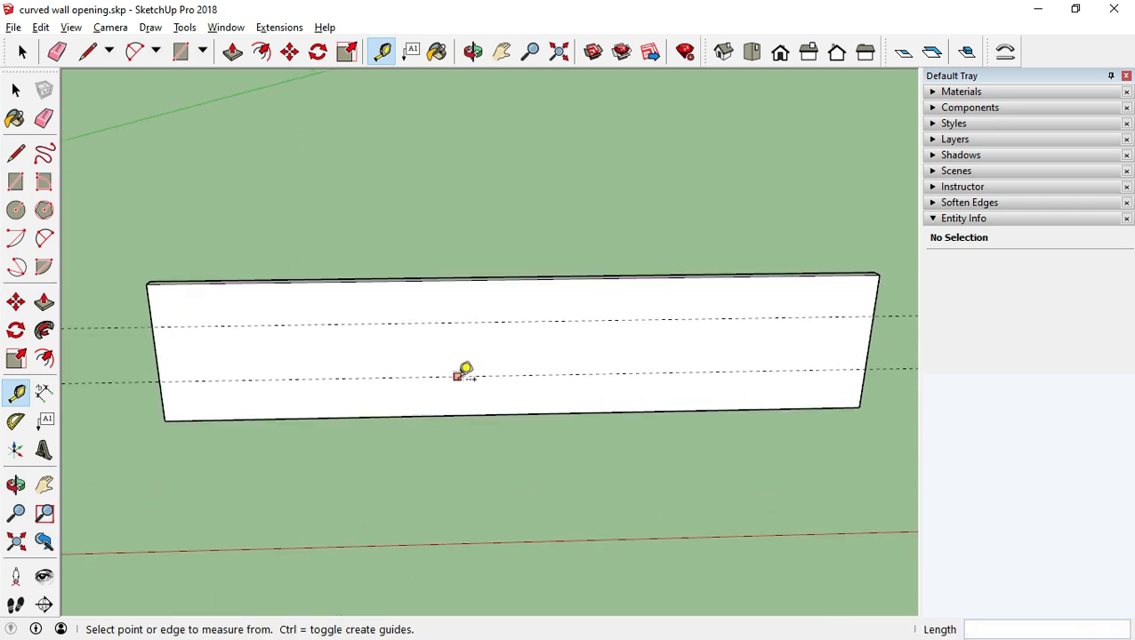
key(r)
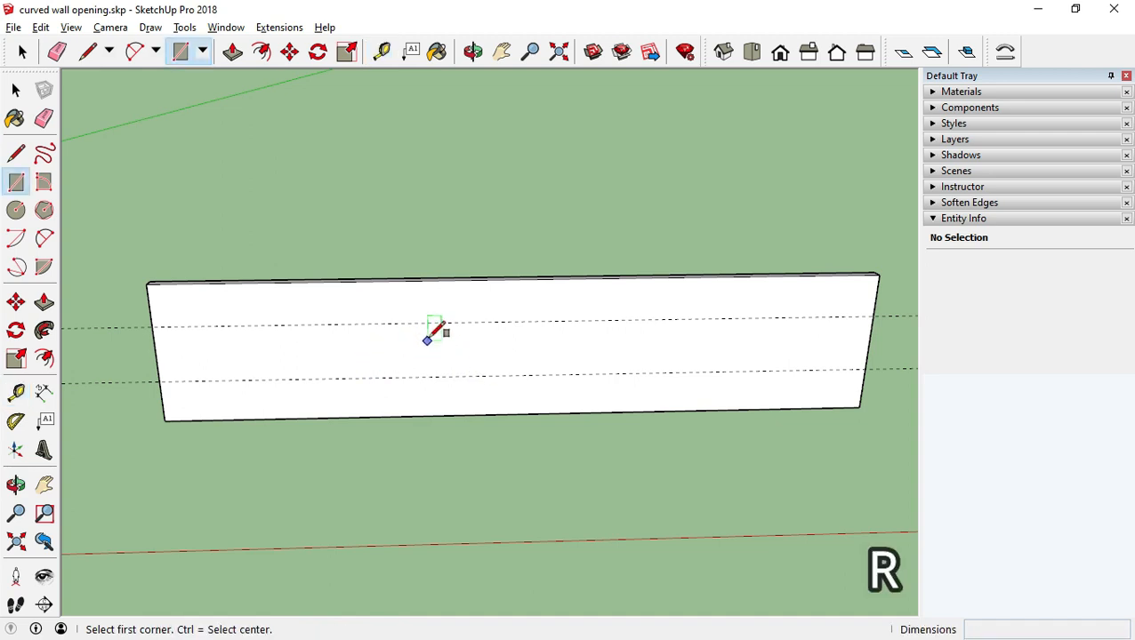
click(429, 322)
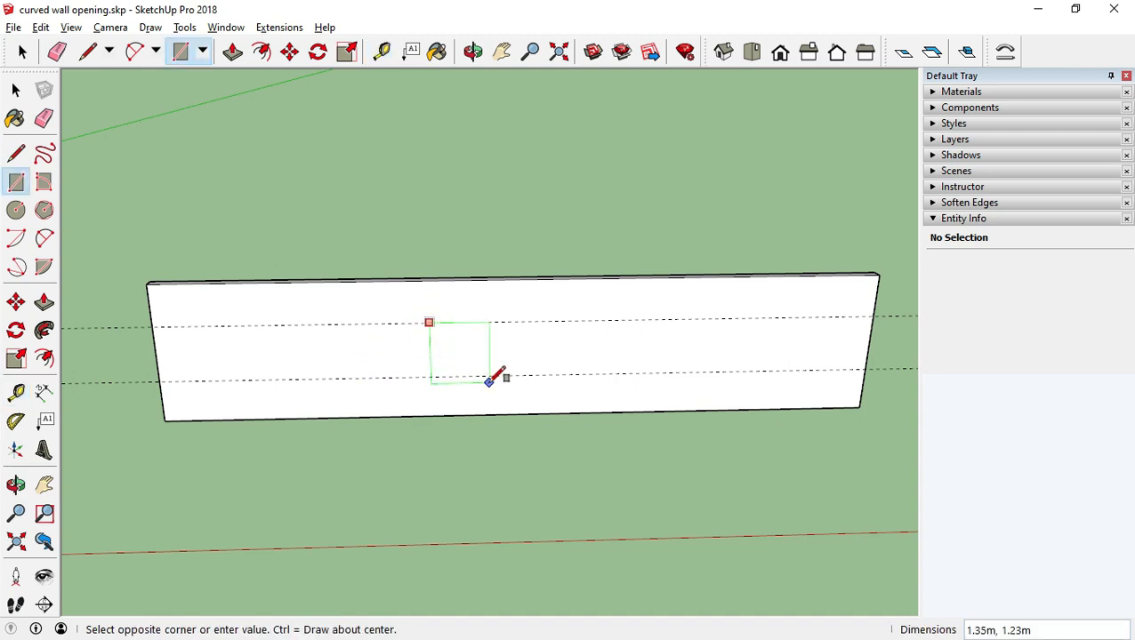
click(493, 370)
Erase both horizontal guide lines from the wall
mouse_move(529, 360)
middle_down()
mouse_move(570, 325)
mouse_move(542, 373)
middle_up()
key(e)
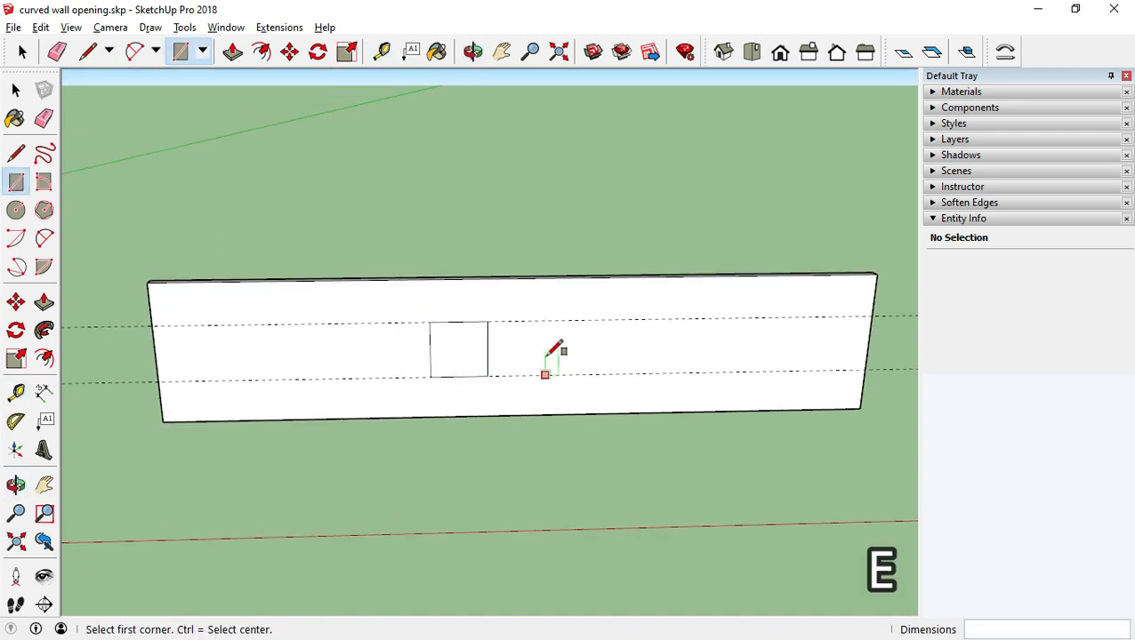
drag(546, 358, 509, 384)
key(space)
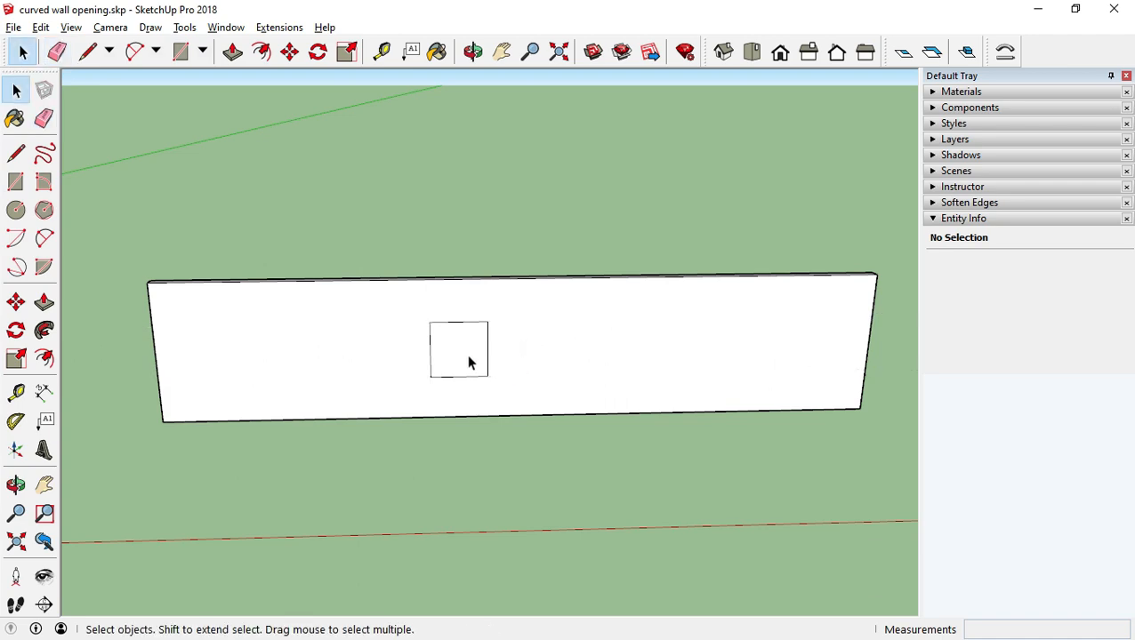
Push the window rectangle through the full wall thickness to cut the opening
key(p)
scroll(468, 358, up, 5)
middle_drag(468, 357, 474, 520)
click(466, 371)
middle_drag(466, 371, 505, 448)
click(535, 297)
middle_drag(532, 402, 495, 125)
key(space)
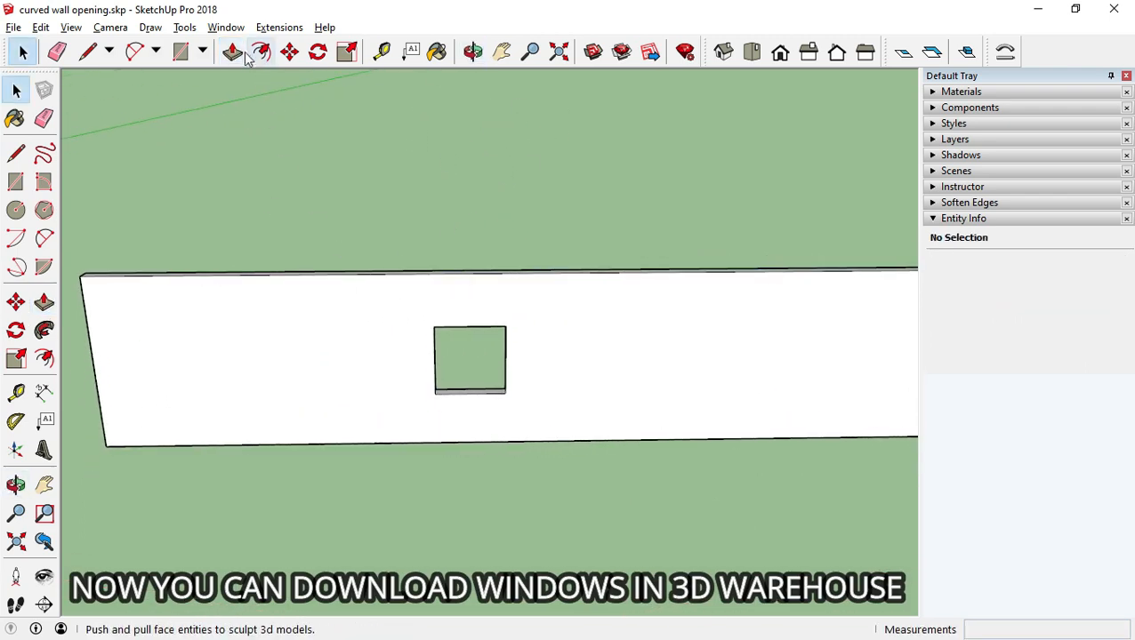
Open the 3D Warehouse and search it for "WINDOWS"
click(226, 27)
click(234, 156)
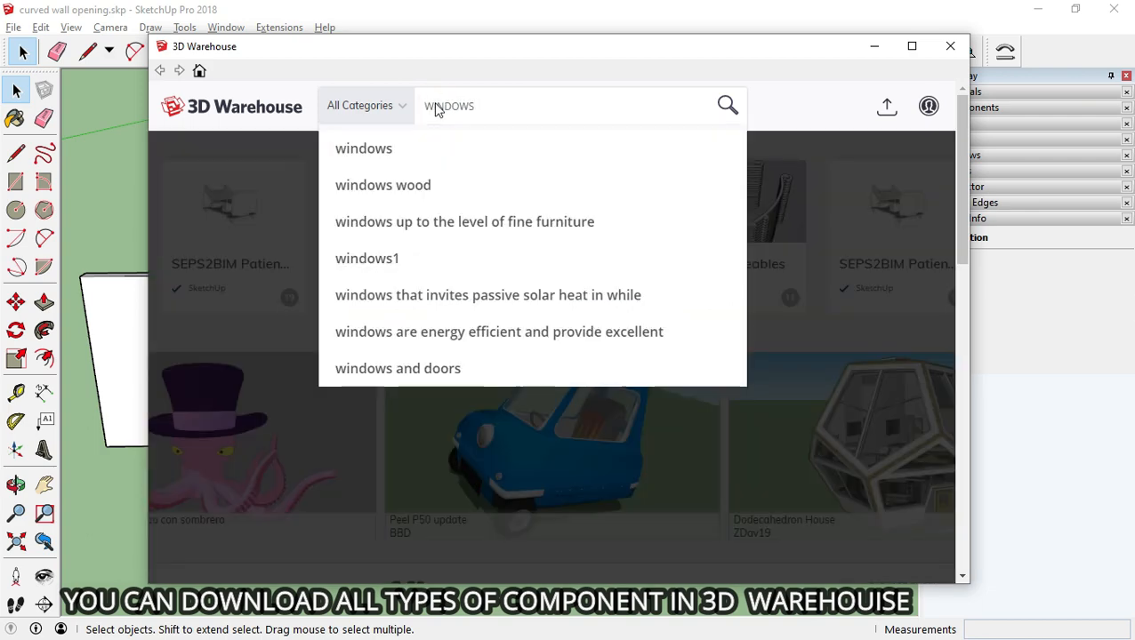
click(460, 144)
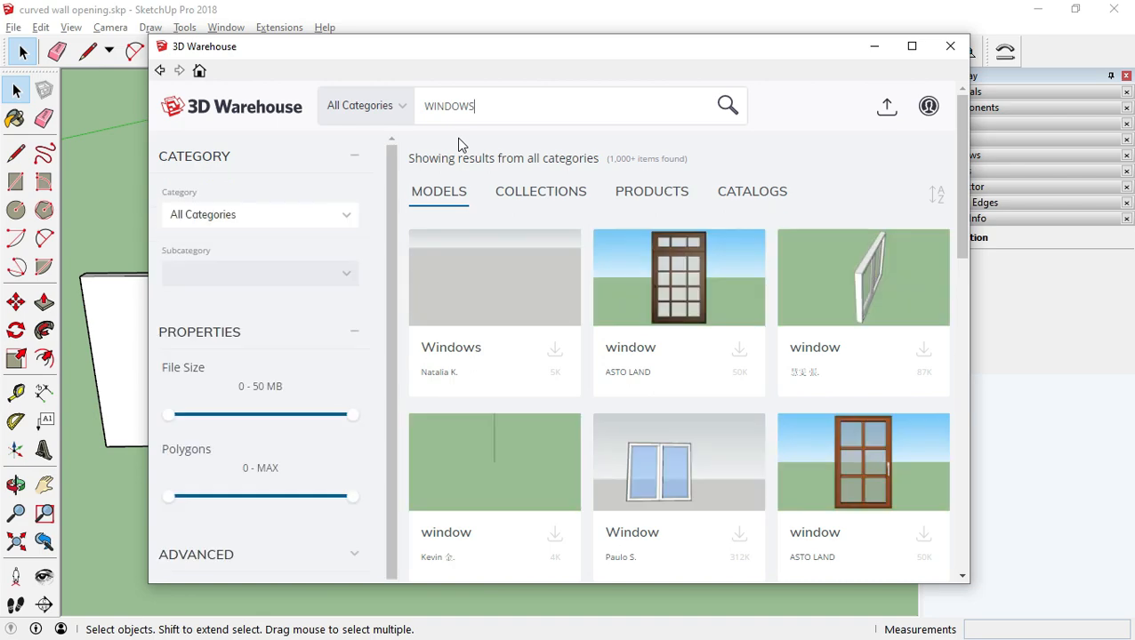
Browse the found models and load the white two-pane "Window" directly into the model
scroll(680, 342, down, 10)
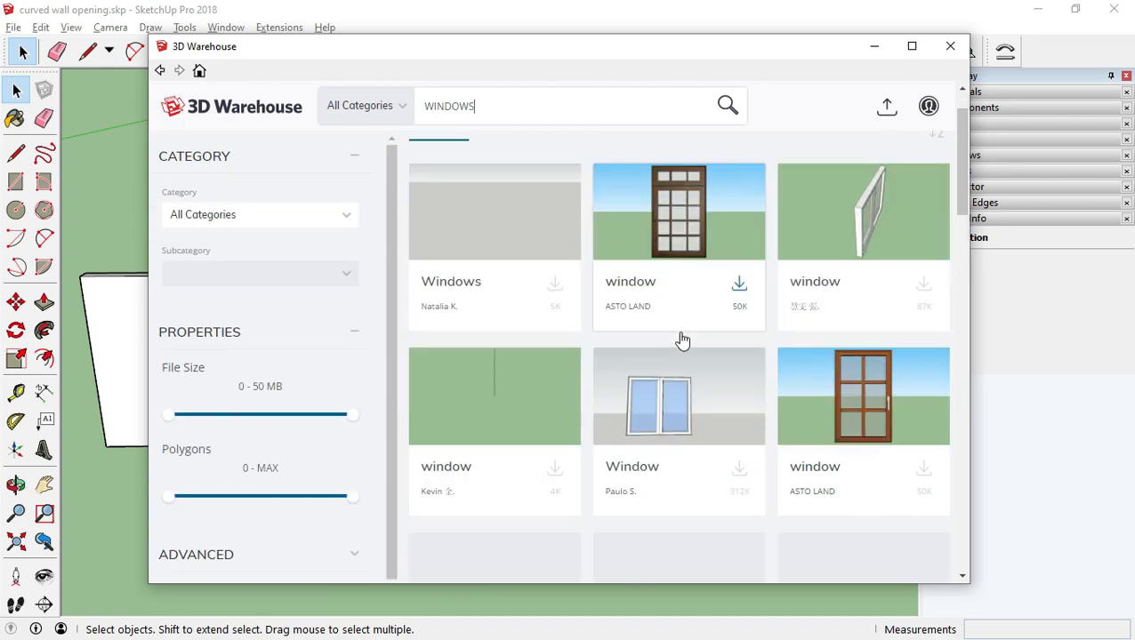
scroll(690, 351, up, 4)
scroll(690, 346, down, 2)
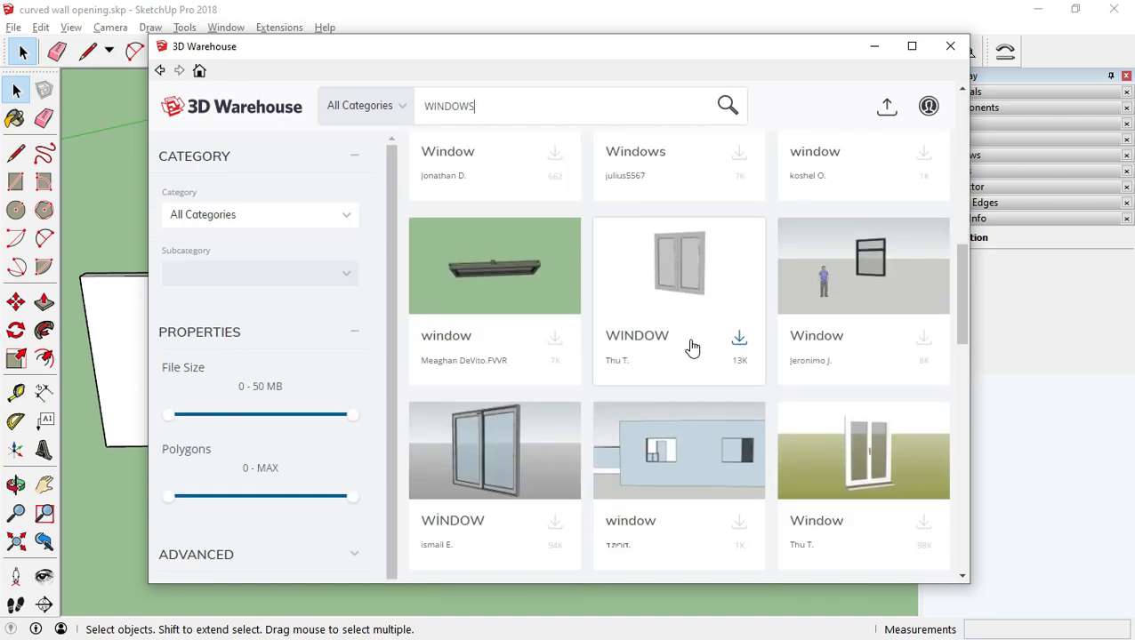
scroll(690, 346, up, 7)
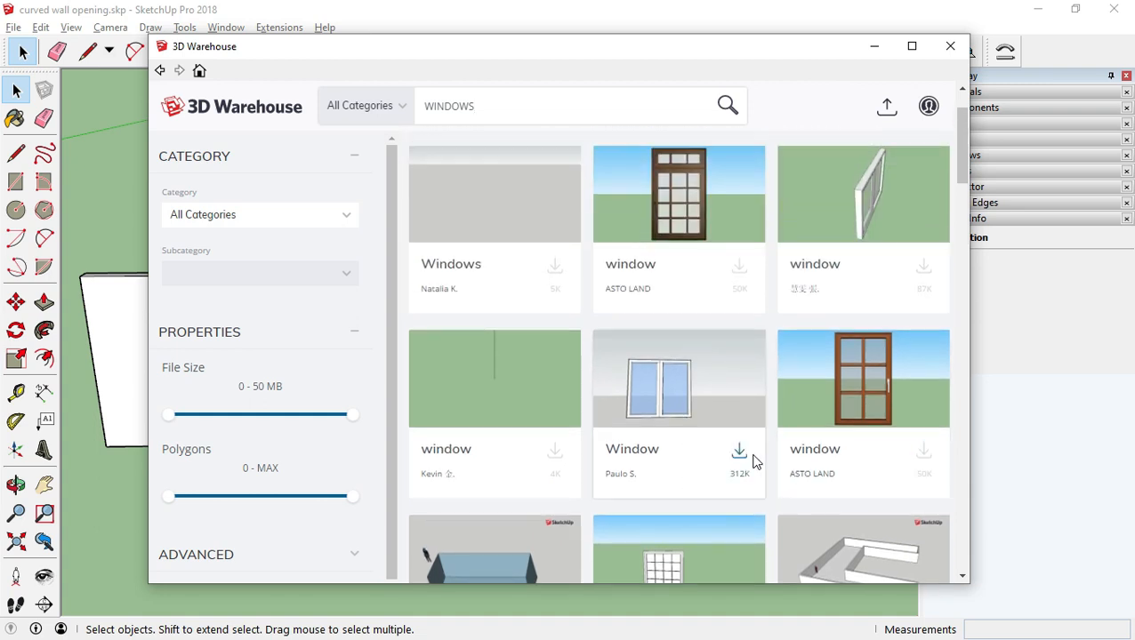
click(739, 454)
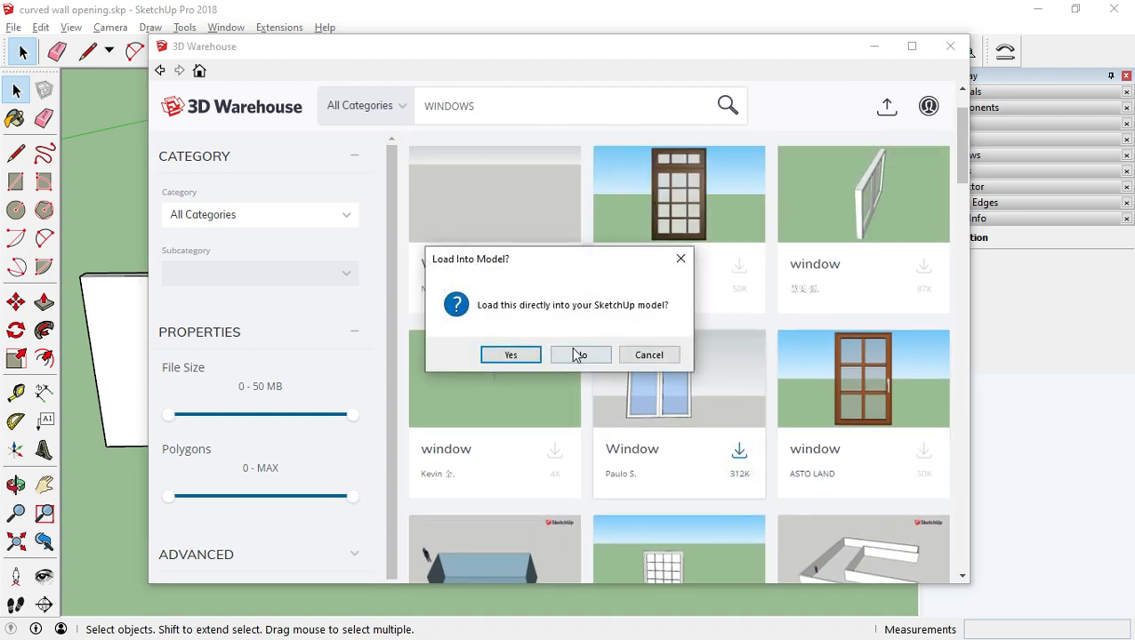
click(511, 355)
Place the window component in the wall opening, anchored at the opening's lower corner
scroll(505, 385, up, 2)
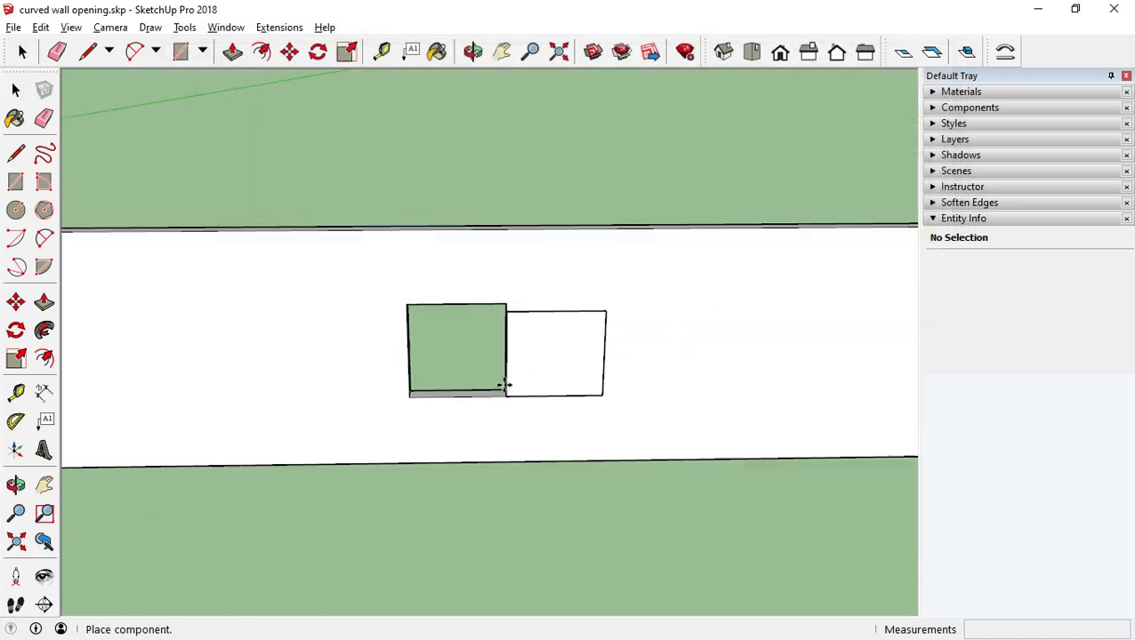
scroll(412, 373, down, 3)
middle_drag(413, 373, 228, 441)
scroll(374, 367, up, 6)
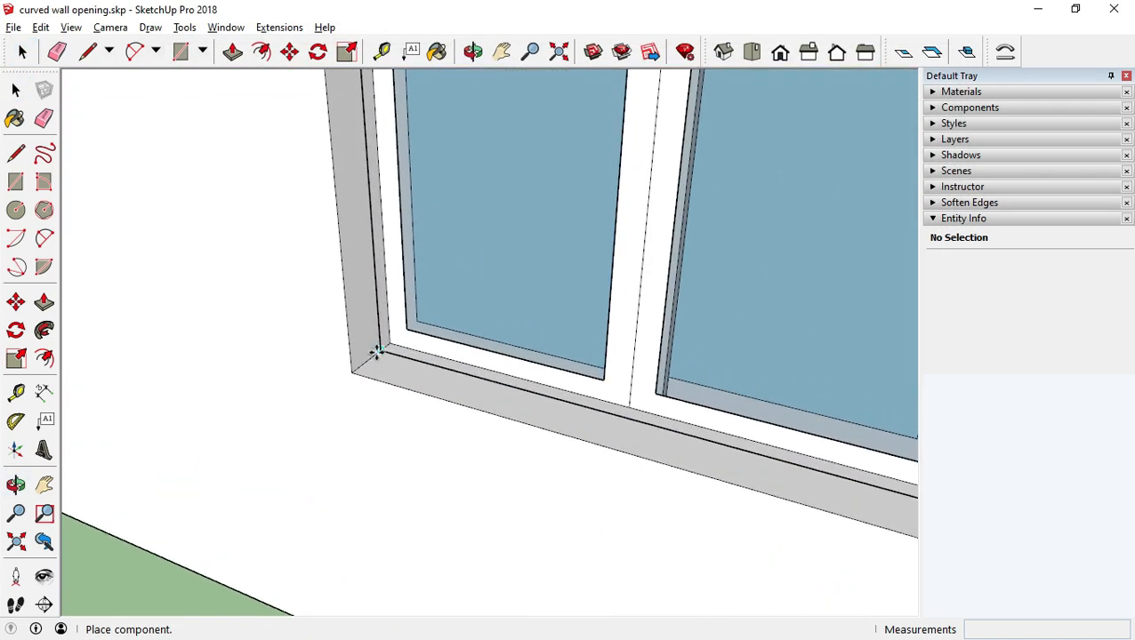
click(375, 353)
scroll(374, 351, down, 5)
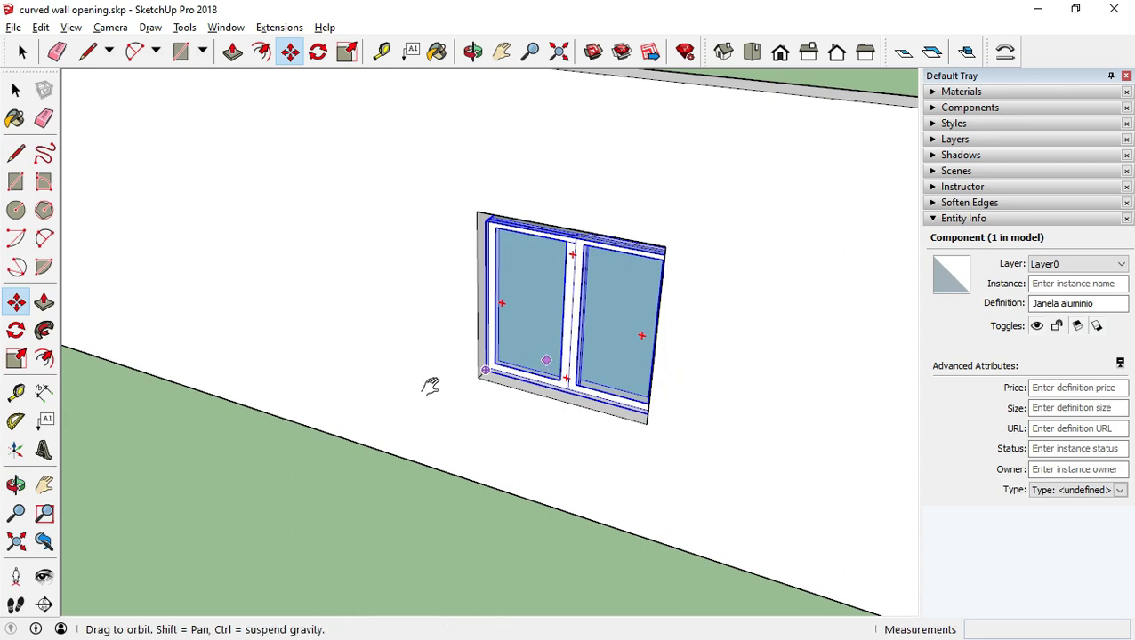
Scale the window component along the blue axis so that its top meets the upper edge of the opening
middle_drag(430, 385, 441, 365)
key(s)
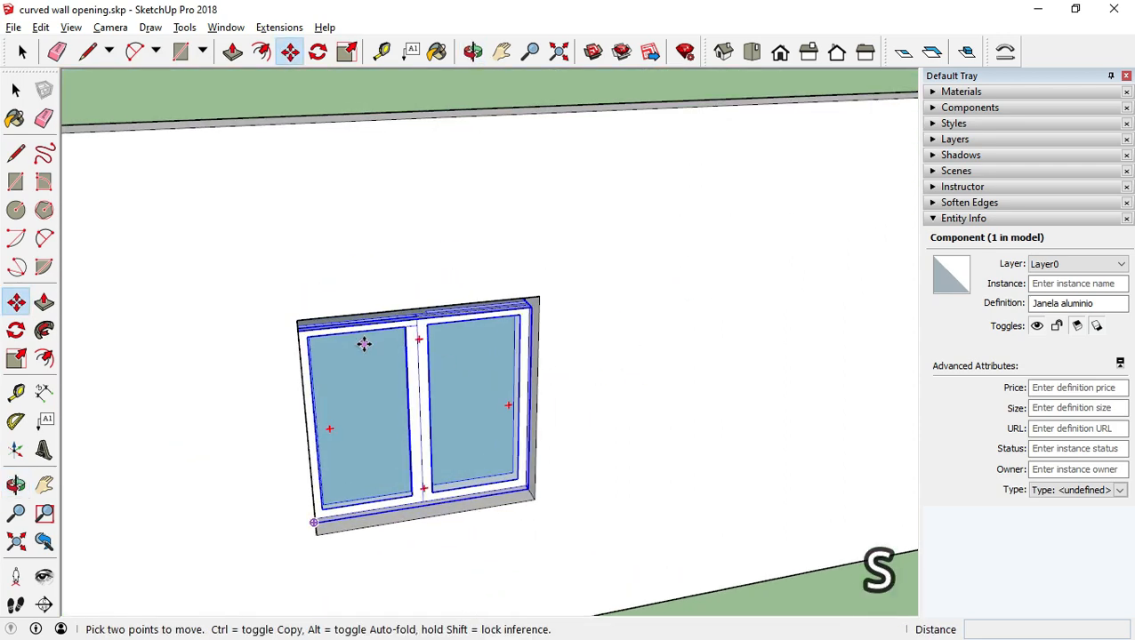
scroll(406, 327, up, 3)
scroll(440, 317, up, 3)
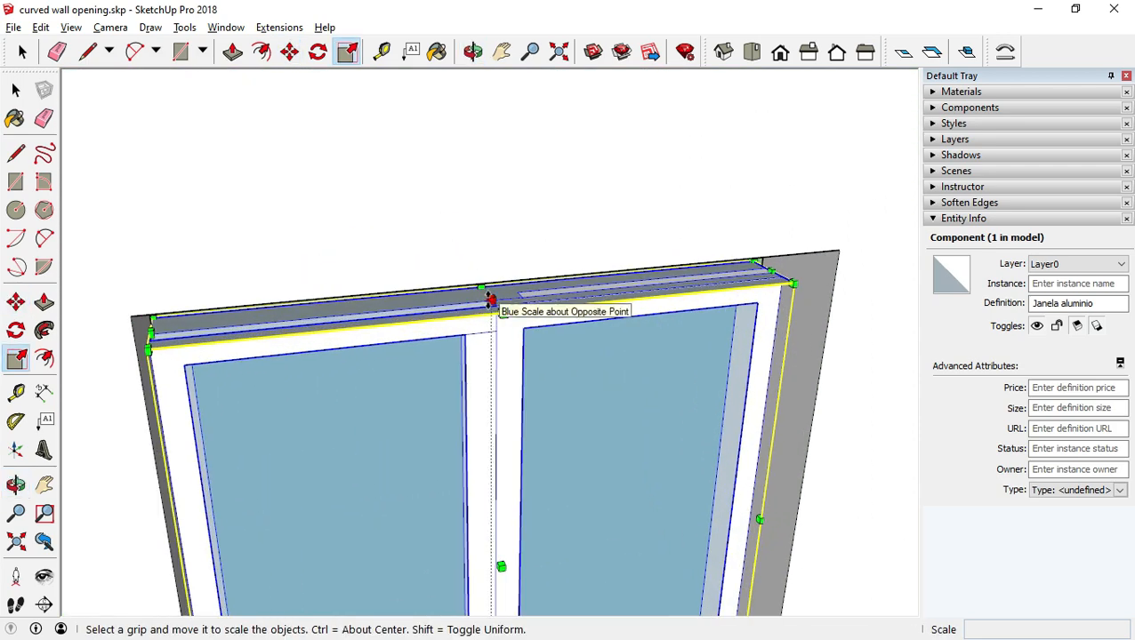
drag(490, 299, 503, 282)
click(505, 282)
scroll(516, 403, down, 5)
middle_drag(516, 403, 510, 363)
scroll(511, 366, down, 2)
key(space)
Select the whole straight wall with its window and make it a single group
scroll(512, 368, down, 4)
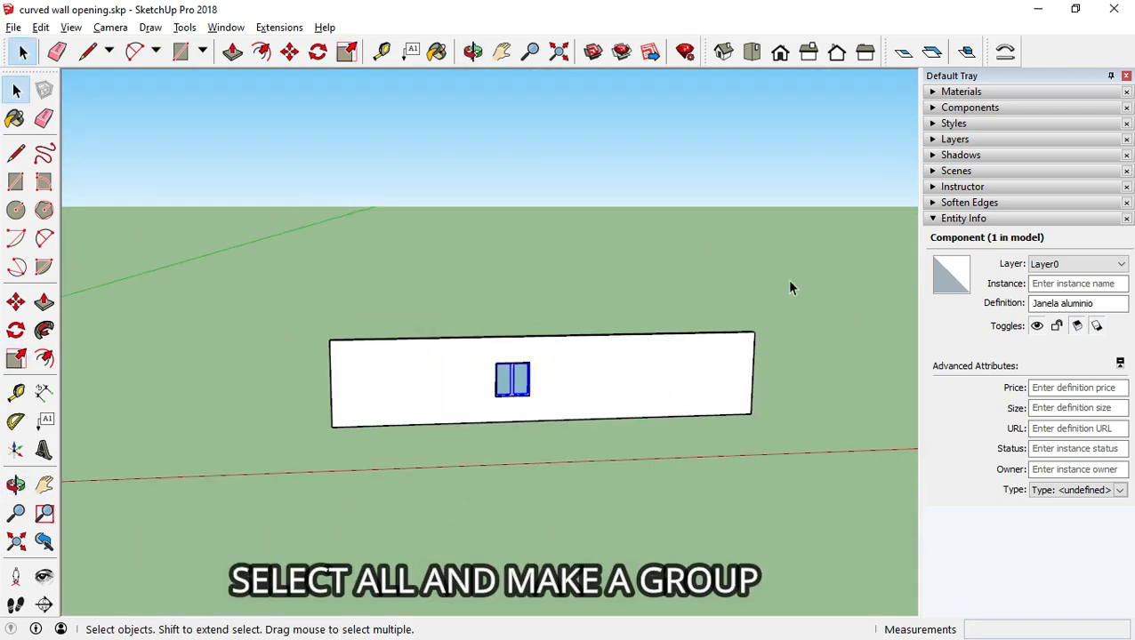
key(ctrl+a)
right_click(634, 362)
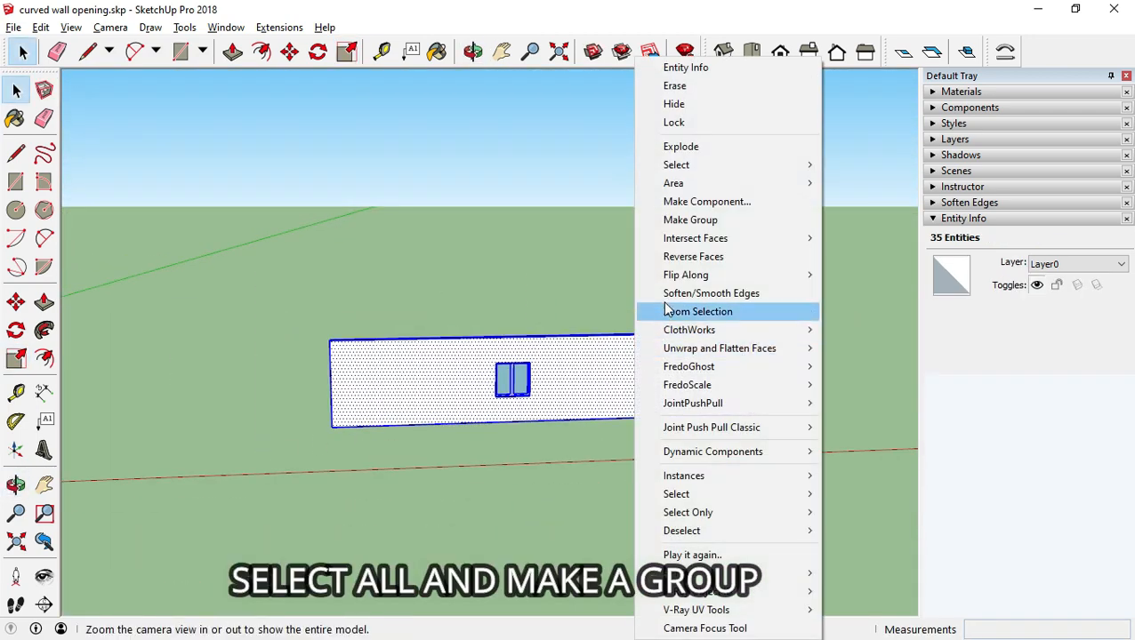
click(690, 220)
Draw a 15 m straight line along the wall group's bottom edge, parallel to the red axis
mouse_move(628, 344)
middle_down()
mouse_move(397, 436)
mouse_move(584, 426)
mouse_move(580, 405)
middle_up()
key(l)
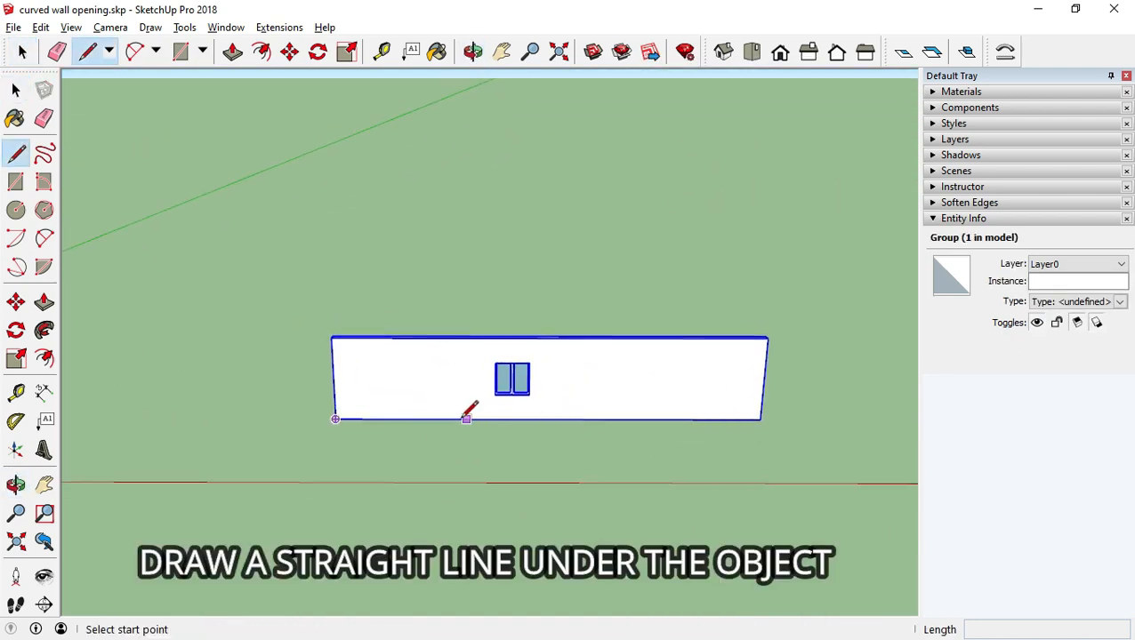
scroll(337, 425, up, 4)
click(306, 402)
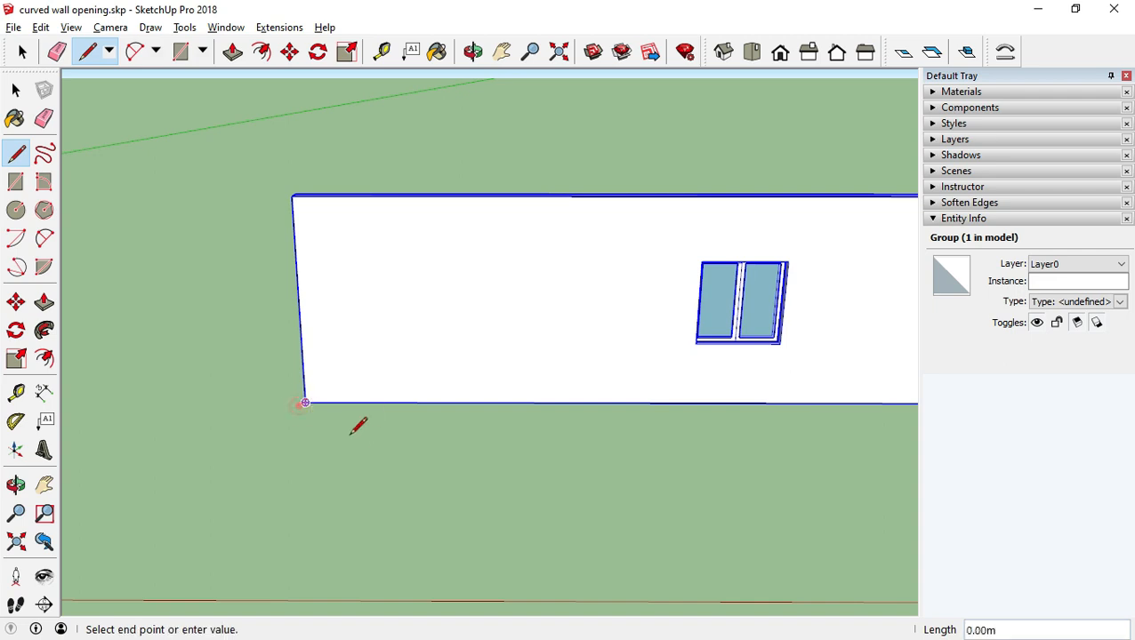
scroll(430, 425, down, 5)
shift+middle_drag(672, 489, 494, 478)
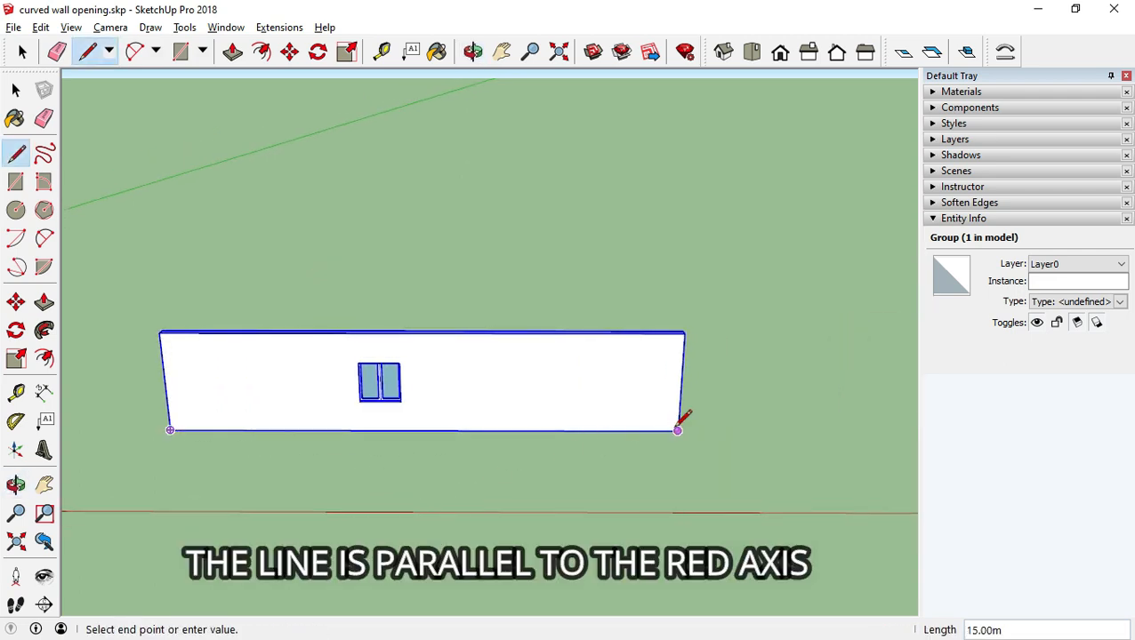
Draw a two-point arc on the ground in front of the straight wall, with its ends along the red axis and bulging toward the wall
middle_drag(511, 532, 572, 565)
scroll(631, 520, down, 2)
middle_drag(615, 522, 535, 562)
shift+middle_drag(566, 535, 524, 487)
key(a)
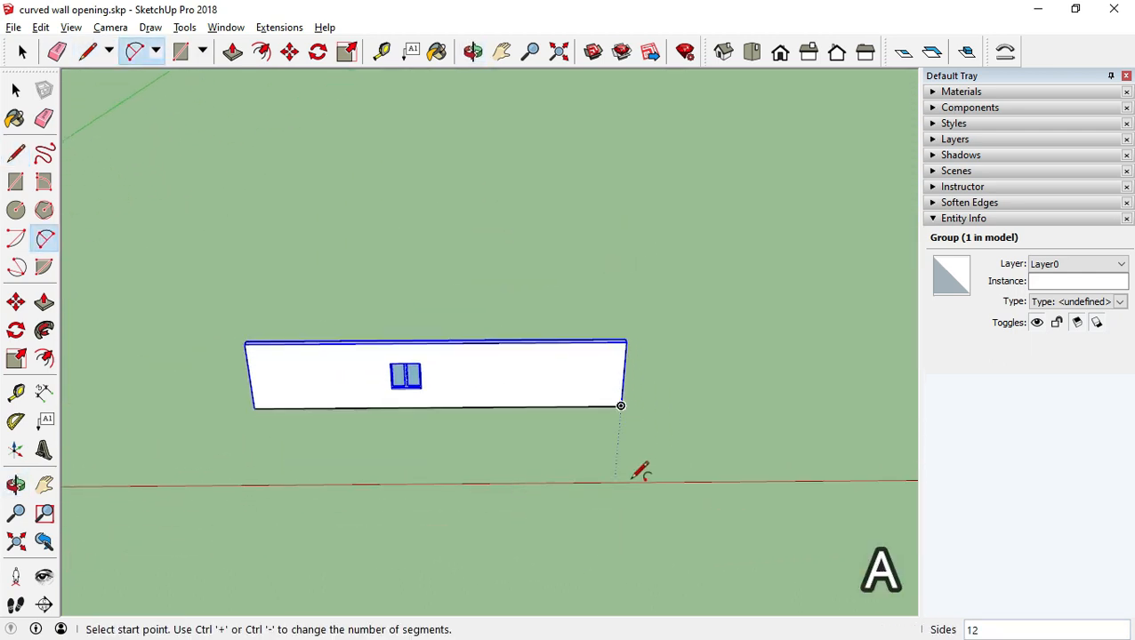
click(642, 484)
click(502, 485)
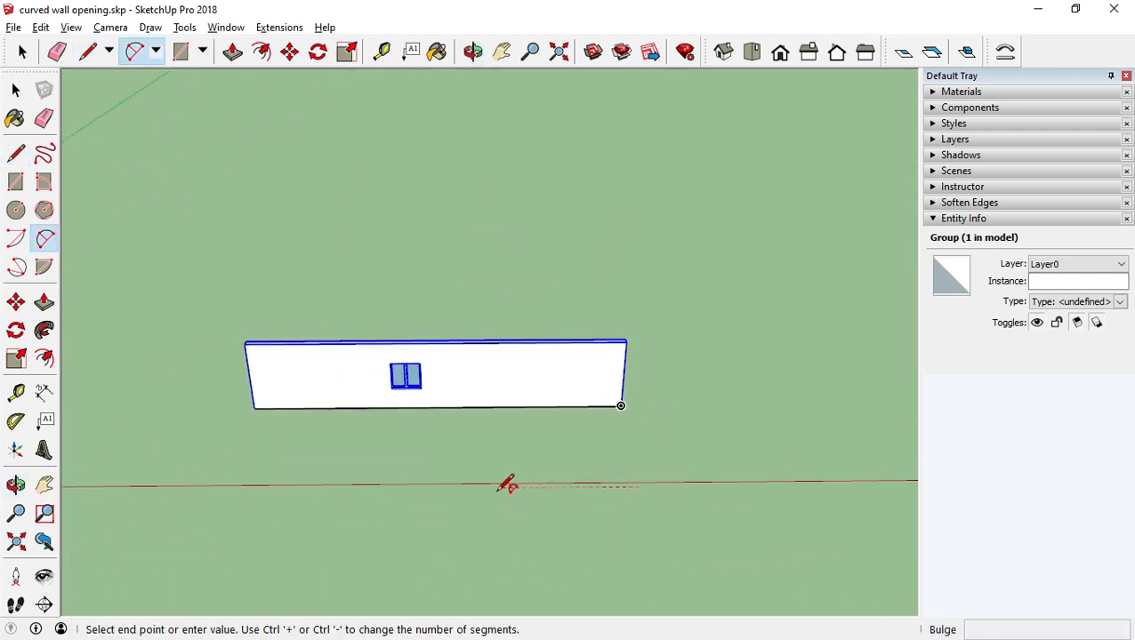
click(523, 459)
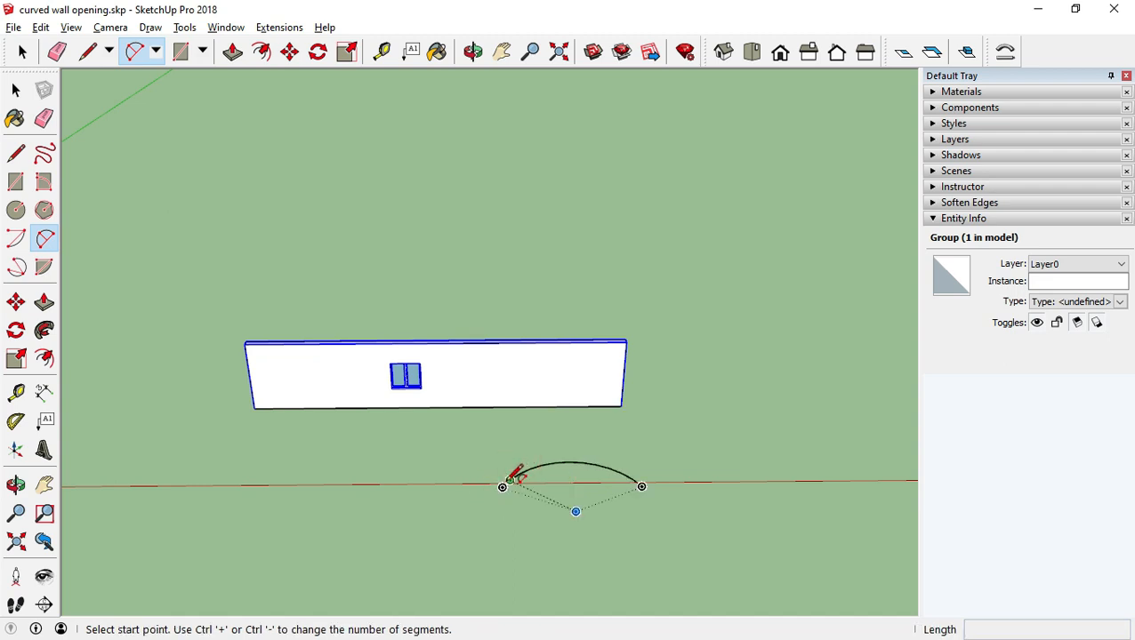
Extend the path with a second arc bulging about 1.29 m away from the wall, and a third tangent arc about 2.95 m long
click(505, 484)
click(308, 484)
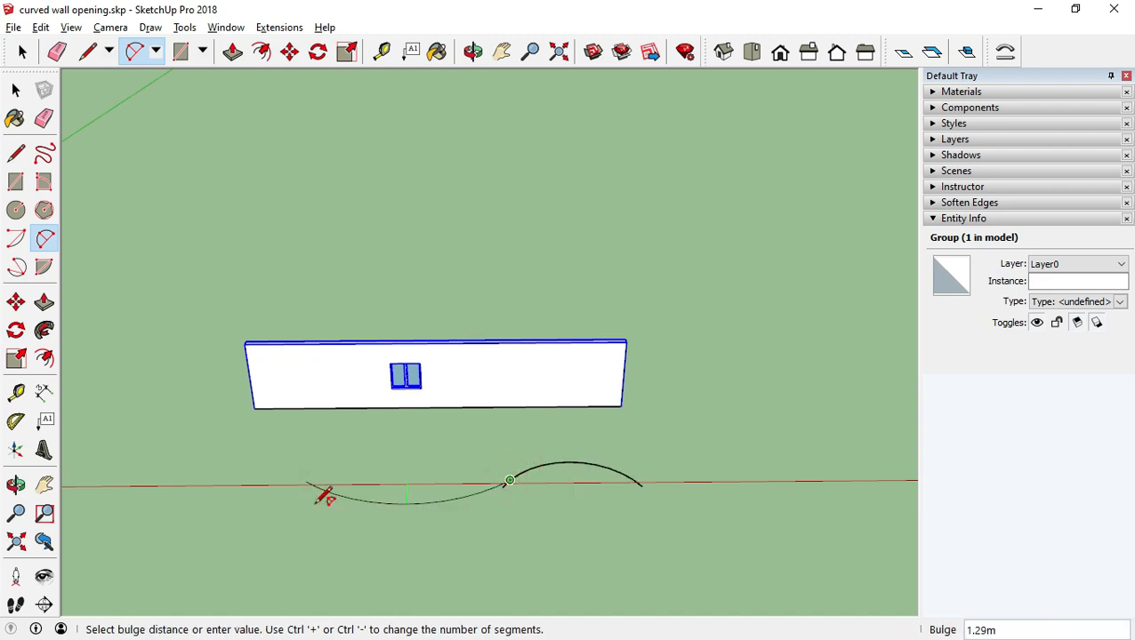
click(318, 501)
click(306, 482)
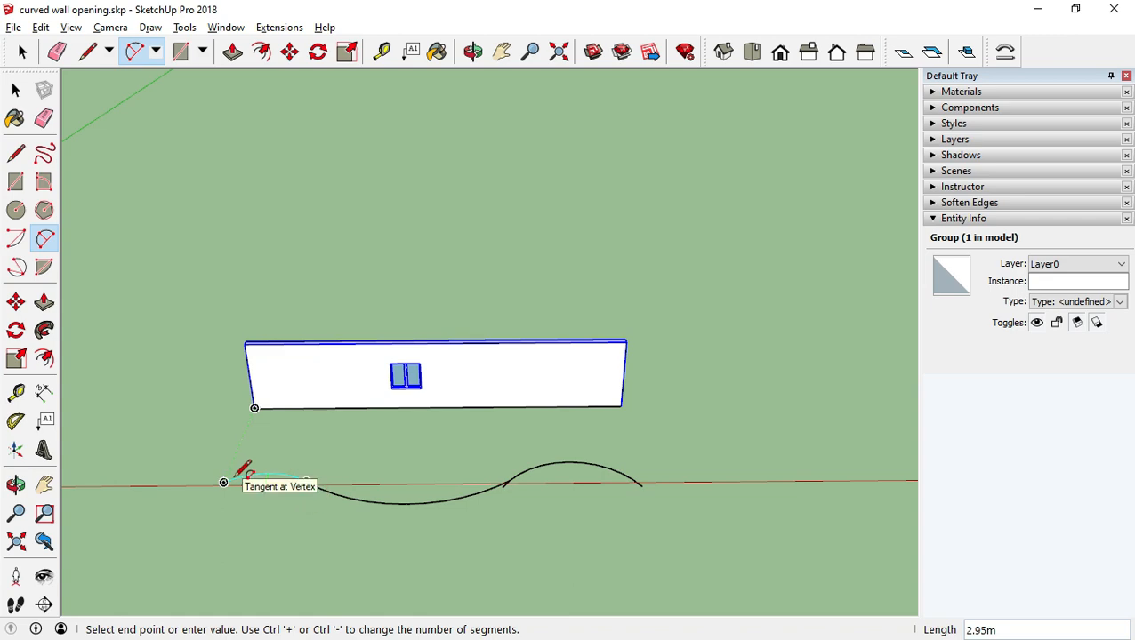
click(223, 482)
Erase the short stray segment where the first and second arcs of the curved path meet
middle_drag(241, 471, 466, 544)
scroll(534, 467, up, 8)
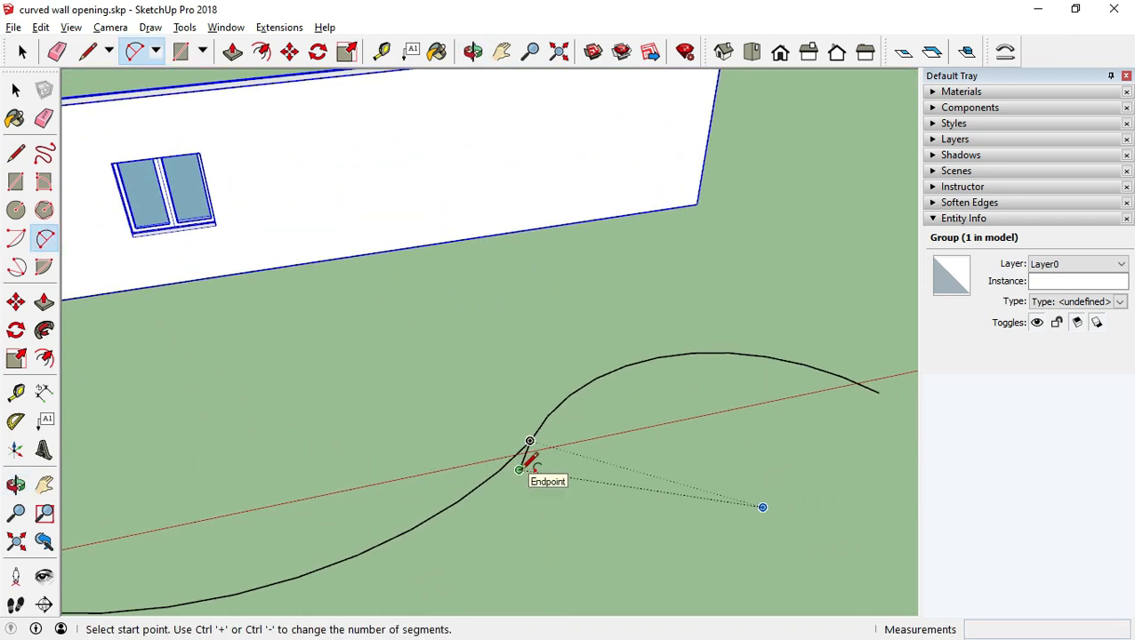
middle_drag(544, 451, 537, 450)
key(e)
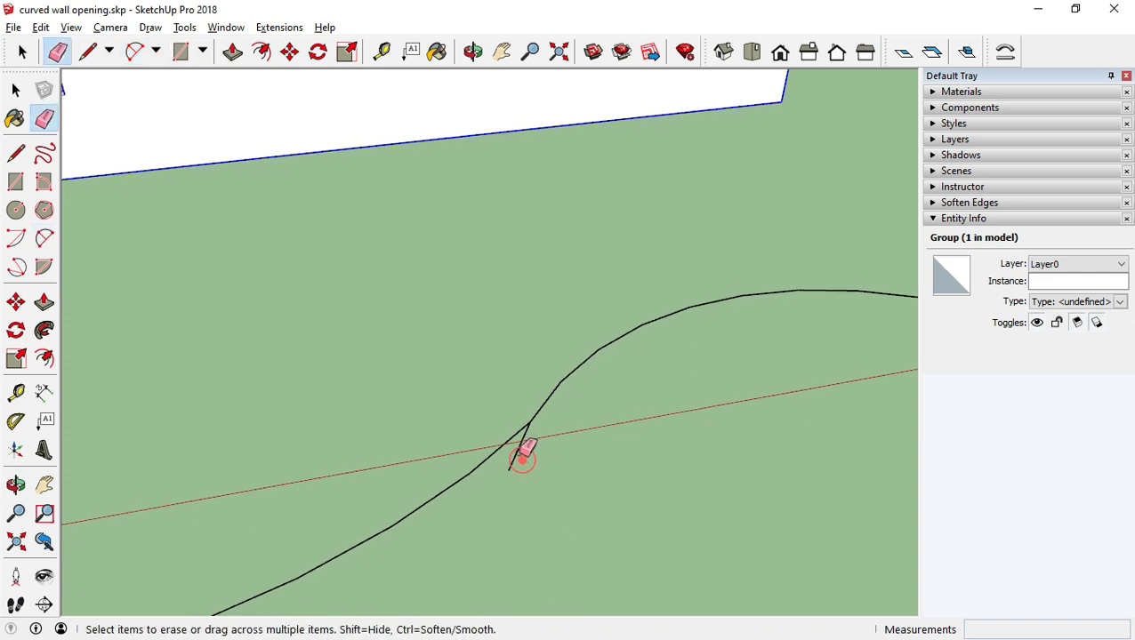
scroll(531, 458, down, 10)
Bend the straight windowed wall group along the curved path with Shape Bender, using the line on the wall's bottom edge as reference
key(space)
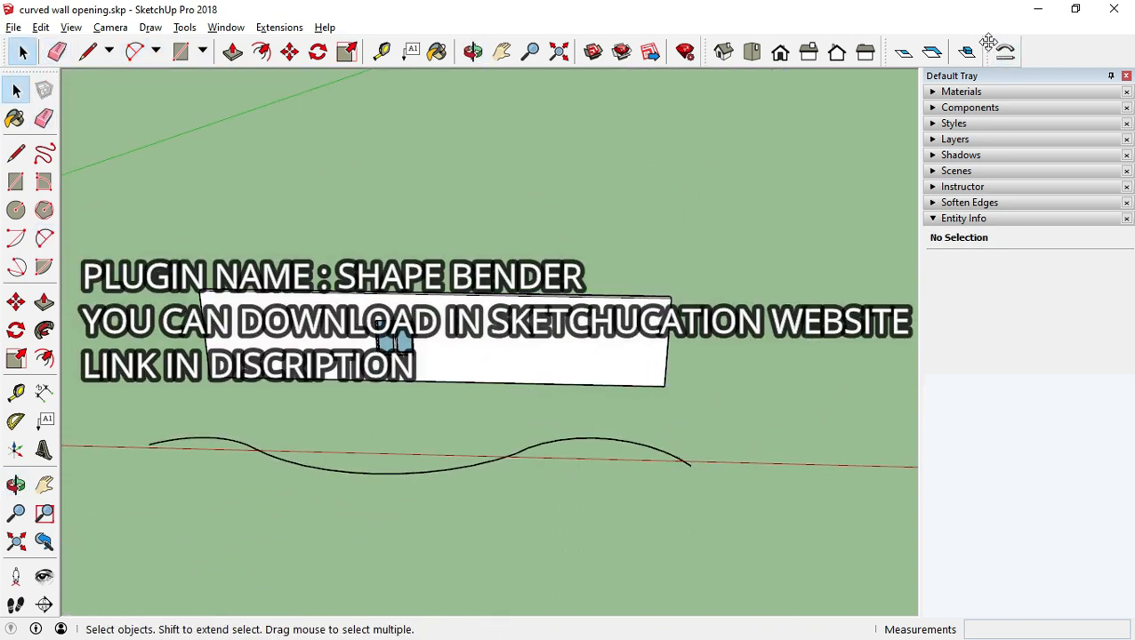
drag(989, 42, 750, 227)
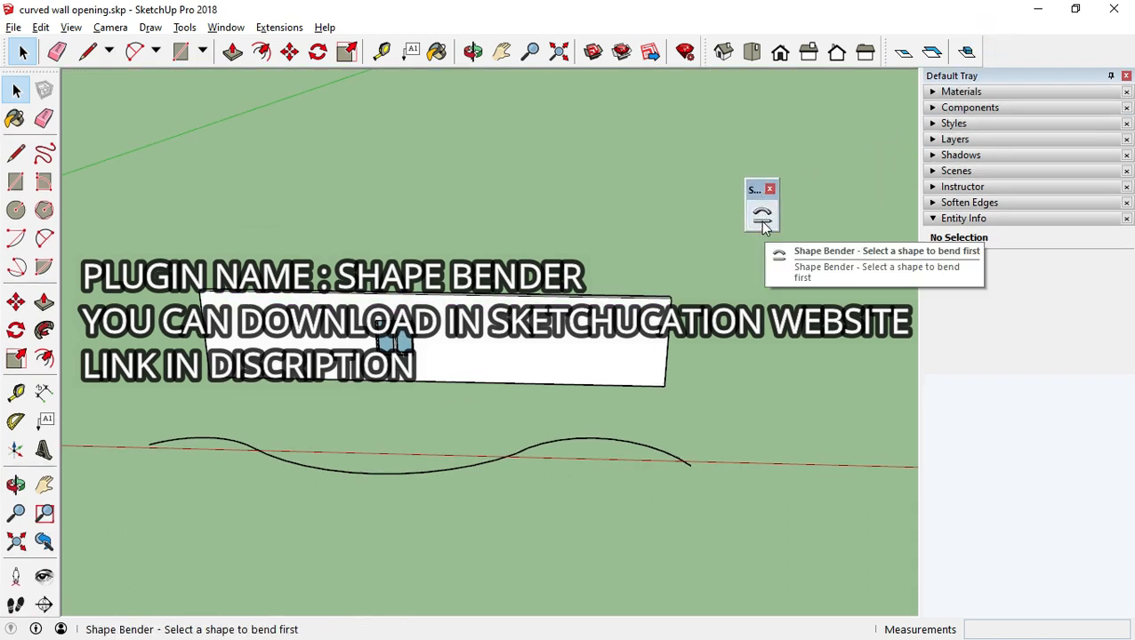
click(574, 338)
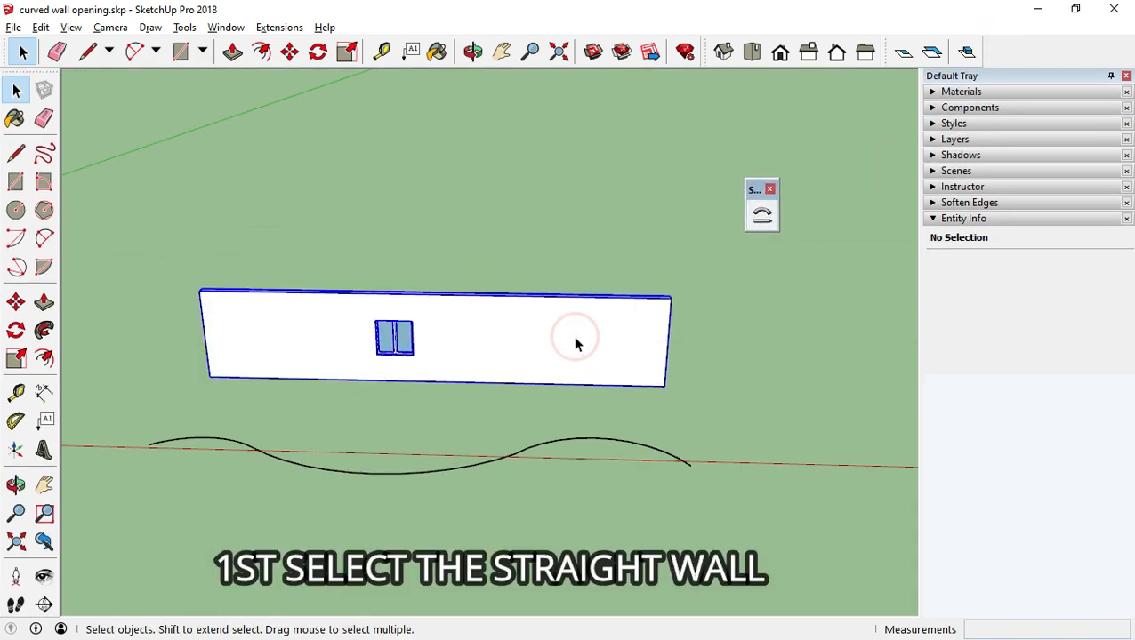
click(763, 218)
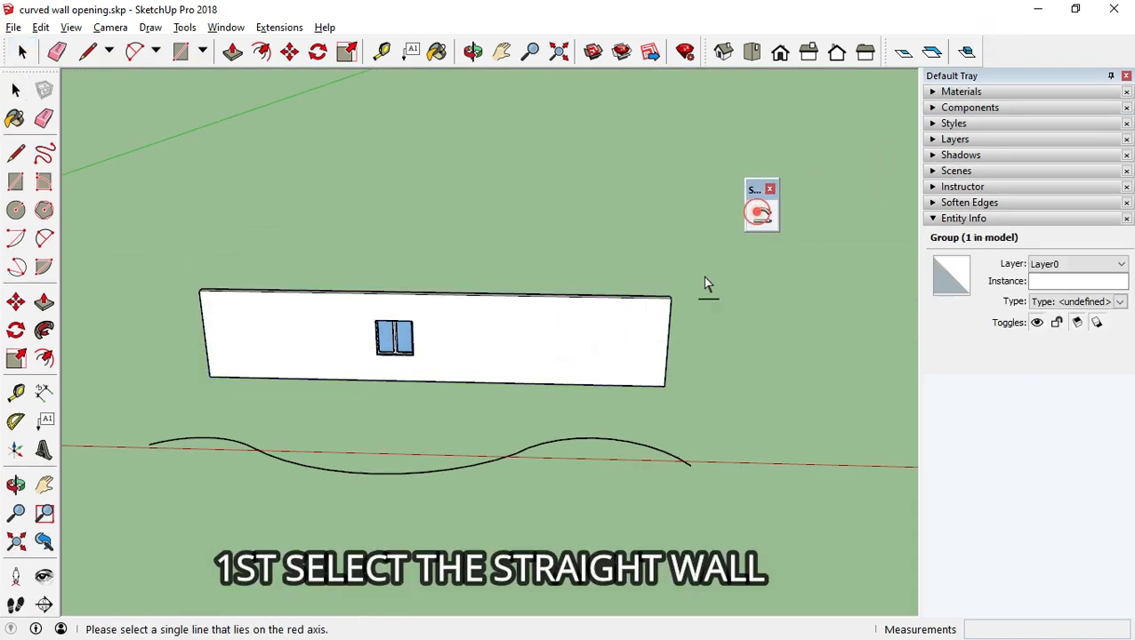
click(639, 386)
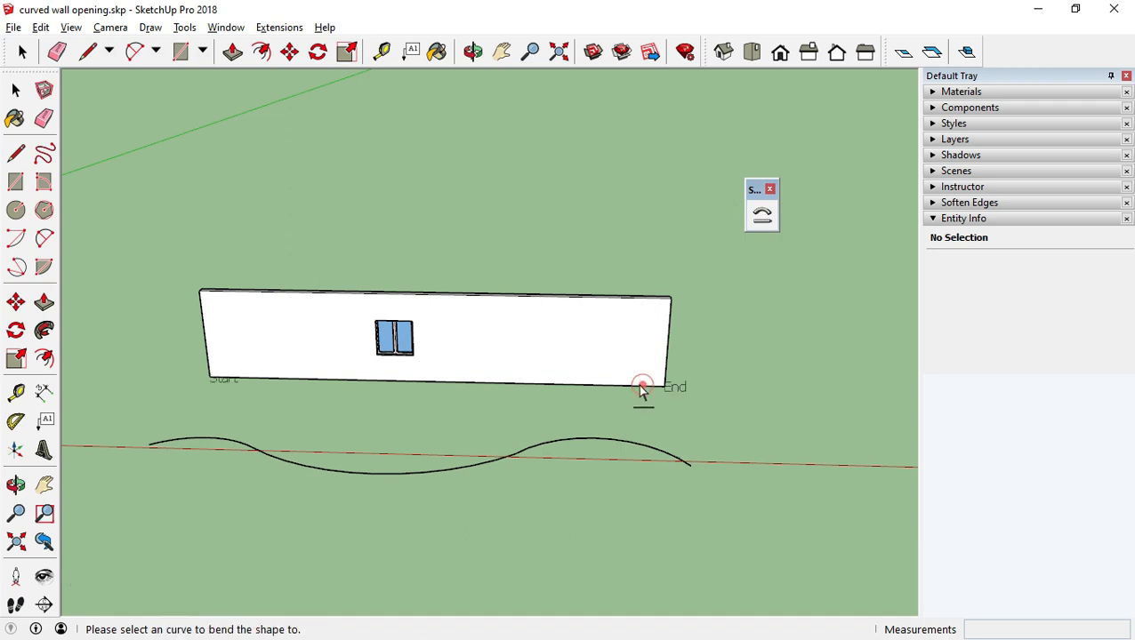
click(506, 462)
middle_drag(430, 496, 499, 474)
key(Return)
drag(624, 482, 611, 470)
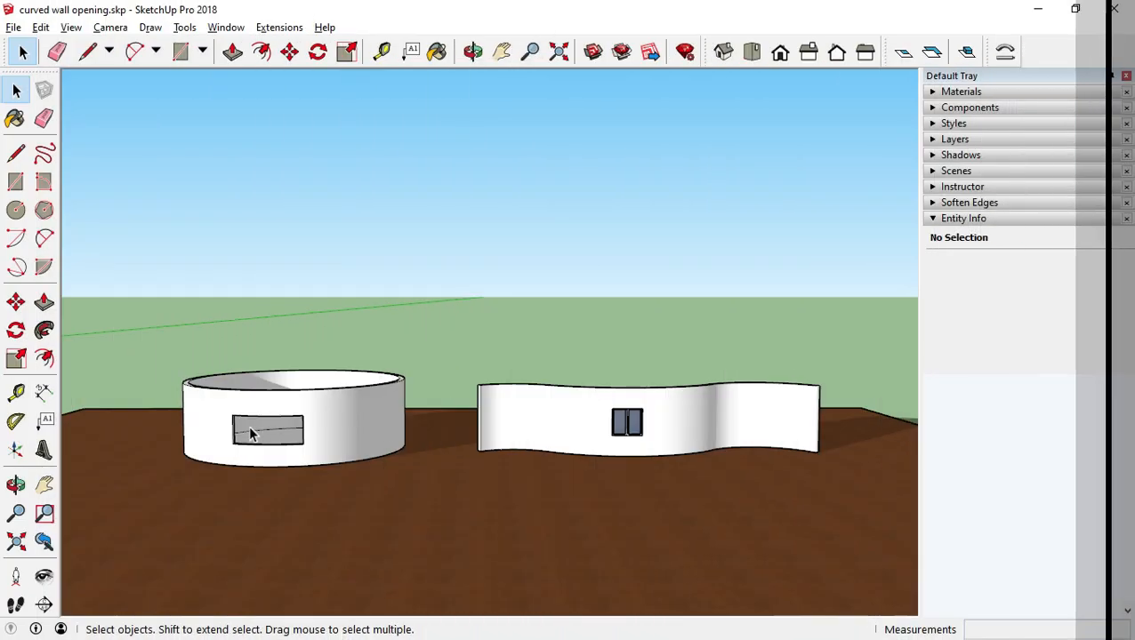
Examine the round wall's opening and the wavy wall's bent window up close and from several angles
scroll(459, 428, up, 3)
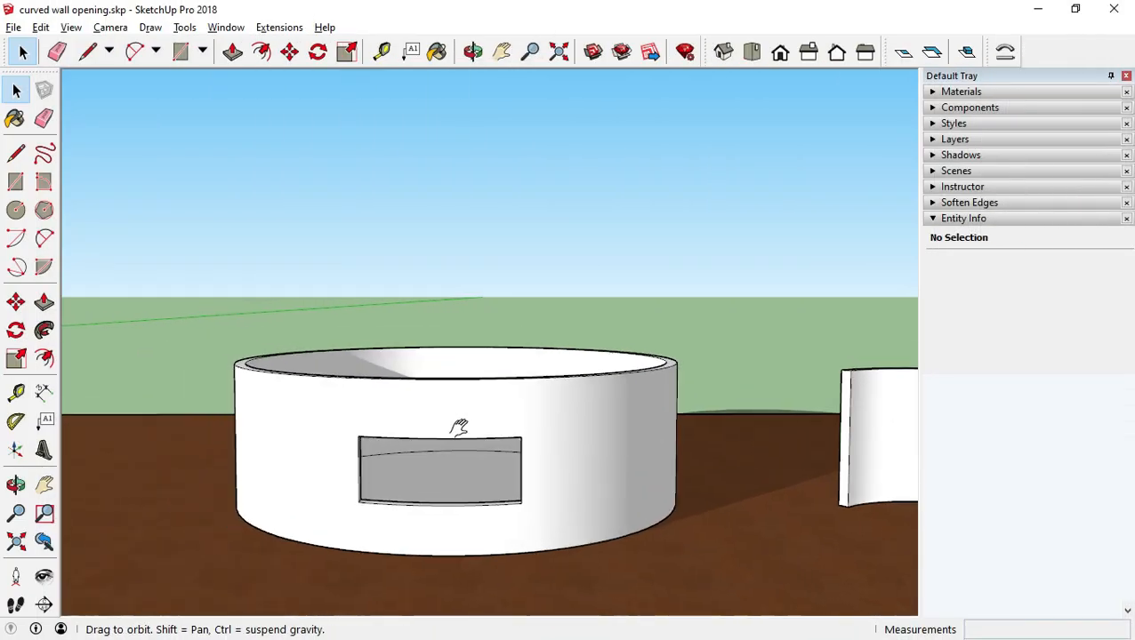
middle_drag(458, 428, 406, 571)
drag(406, 572, 277, 405)
middle_drag(278, 405, 415, 377)
scroll(409, 426, up, 5)
scroll(414, 377, down, 3)
scroll(415, 377, down, 5)
mouse_move(865, 330)
shift+middle_down()
mouse_move(532, 343)
mouse_move(561, 429)
mouse_move(469, 344)
mouse_move(471, 428)
mouse_move(436, 445)
shift+middle_up()
scroll(555, 427, up, 5)
scroll(544, 427, up, 3)
scroll(471, 427, up, 5)
mouse_move(382, 353)
middle_down()
mouse_move(403, 317)
mouse_move(451, 390)
middle_up()
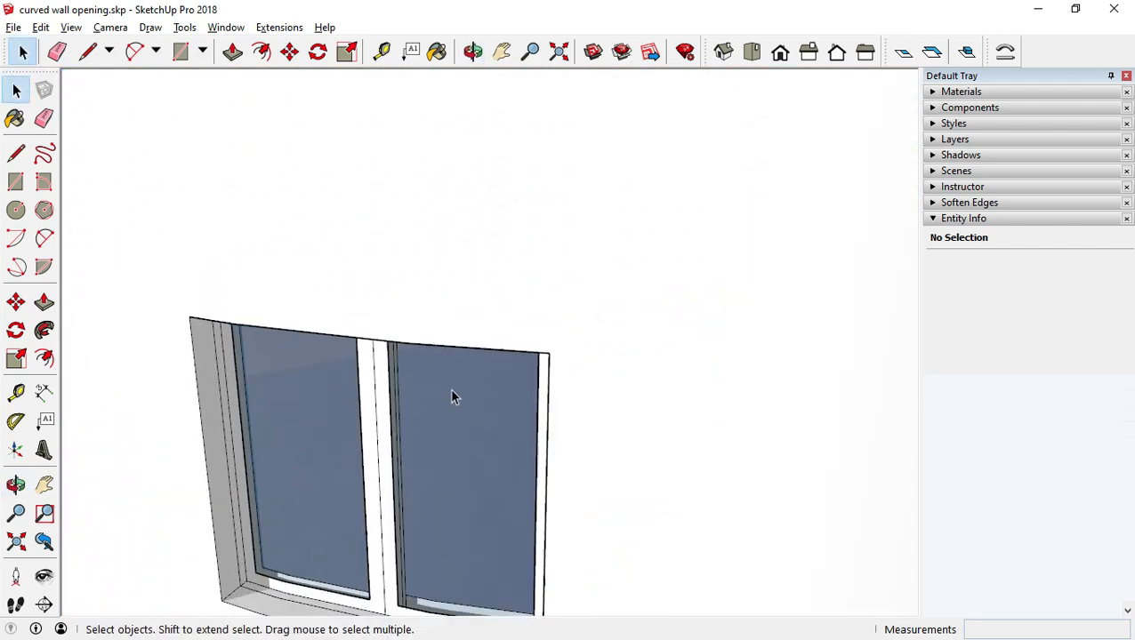
scroll(451, 390, down, 5)
mouse_move(649, 392)
shift+middle_down()
mouse_move(423, 421)
mouse_move(256, 355)
mouse_move(201, 141)
mouse_move(410, 160)
mouse_move(456, 487)
mouse_move(443, 425)
mouse_move(431, 421)
mouse_move(635, 515)
mouse_move(894, 459)
shift+middle_up()
scroll(410, 161, down, 5)
scroll(420, 466, up, 6)
scroll(633, 391, down, 5)
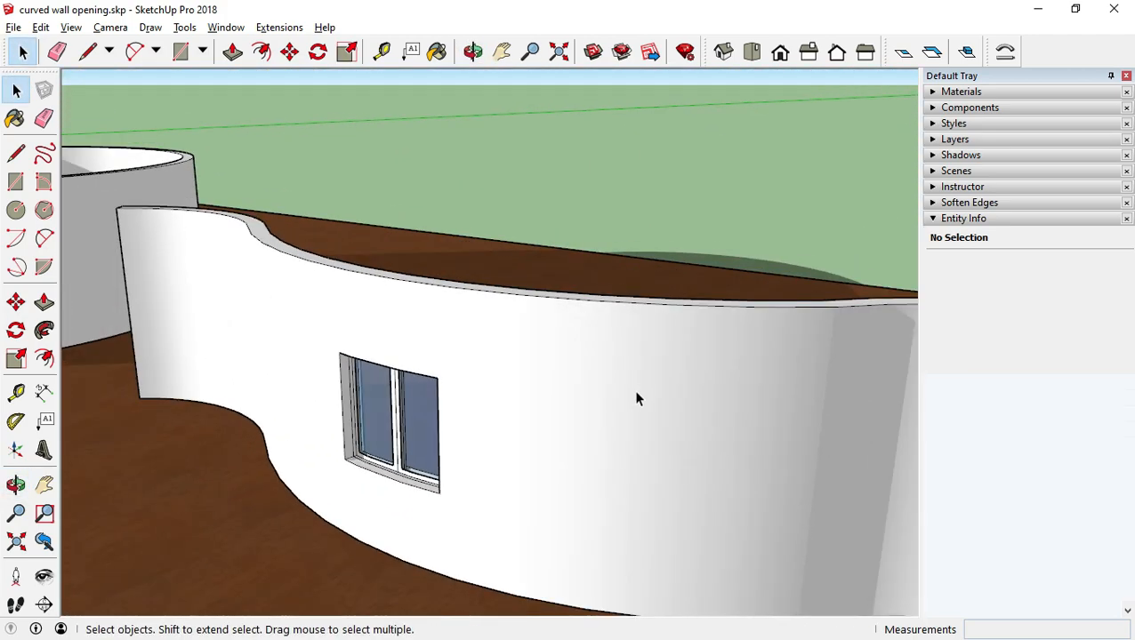
middle_drag(427, 400, 555, 365)
scroll(619, 382, down, 5)
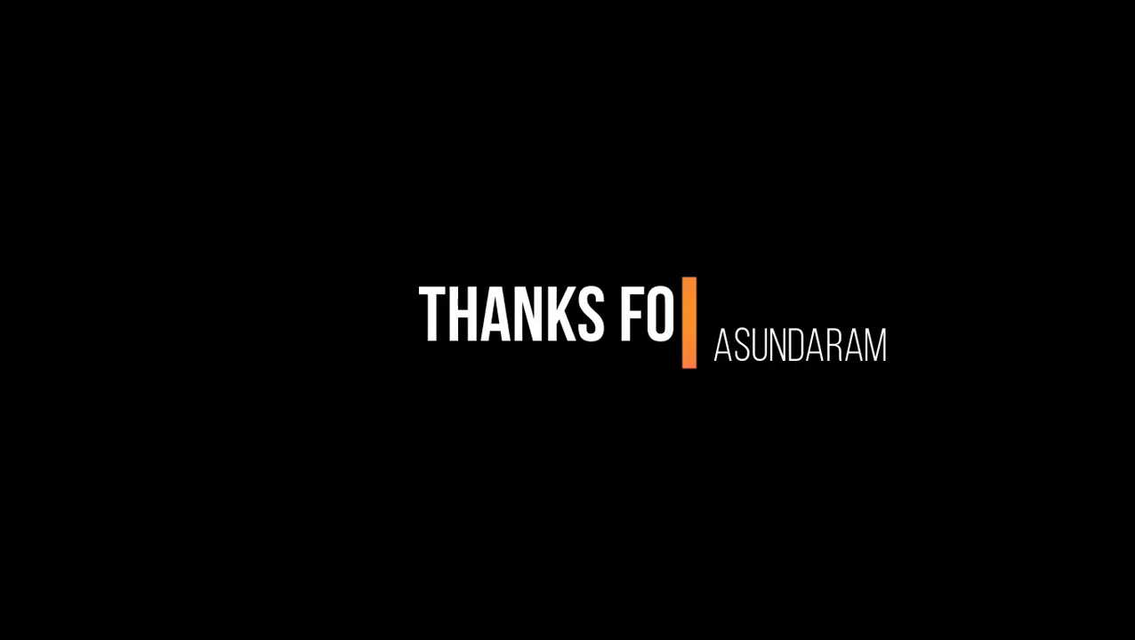